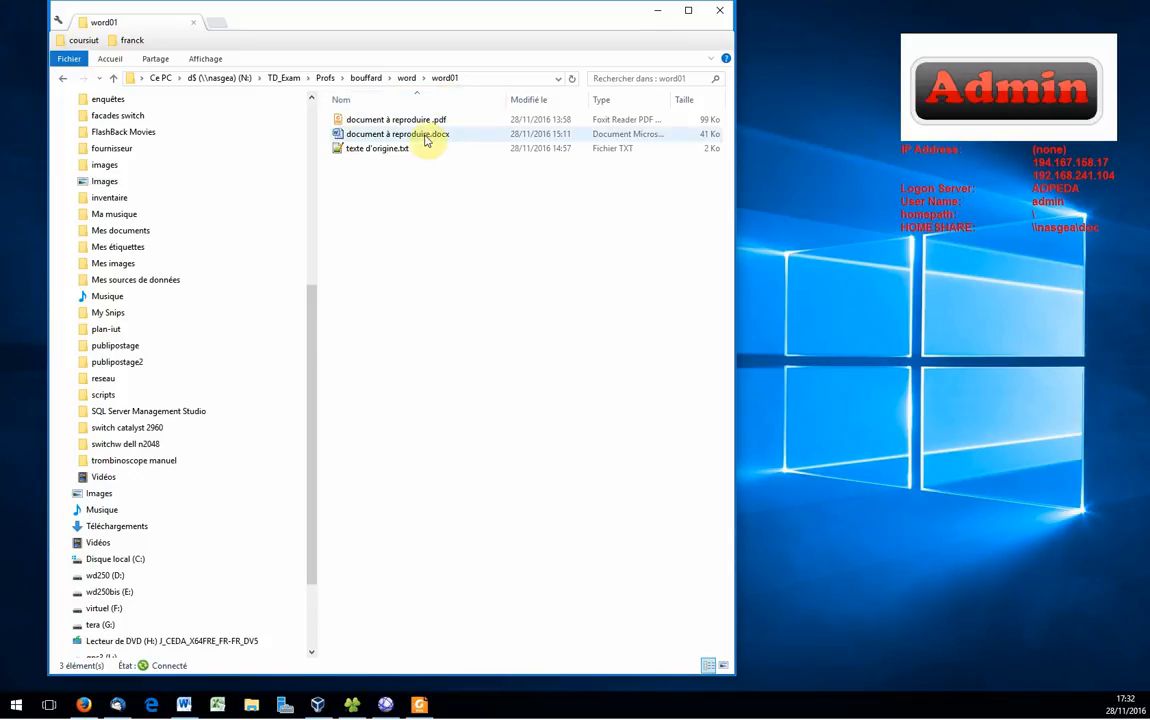
Step: Open document à reproduire.docx in Word and shrink and place its window beside the file list as a reference
double_click(421, 140)
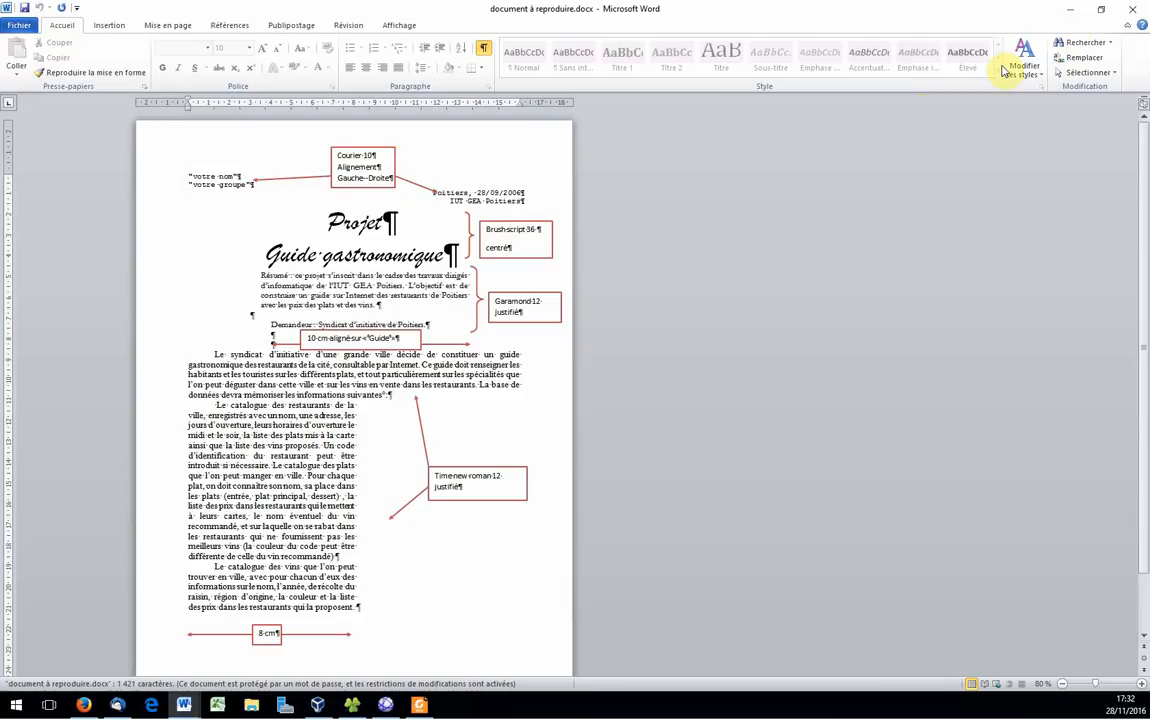
left_click(1103, 16)
left_click_drag(380, 12, 880, 12)
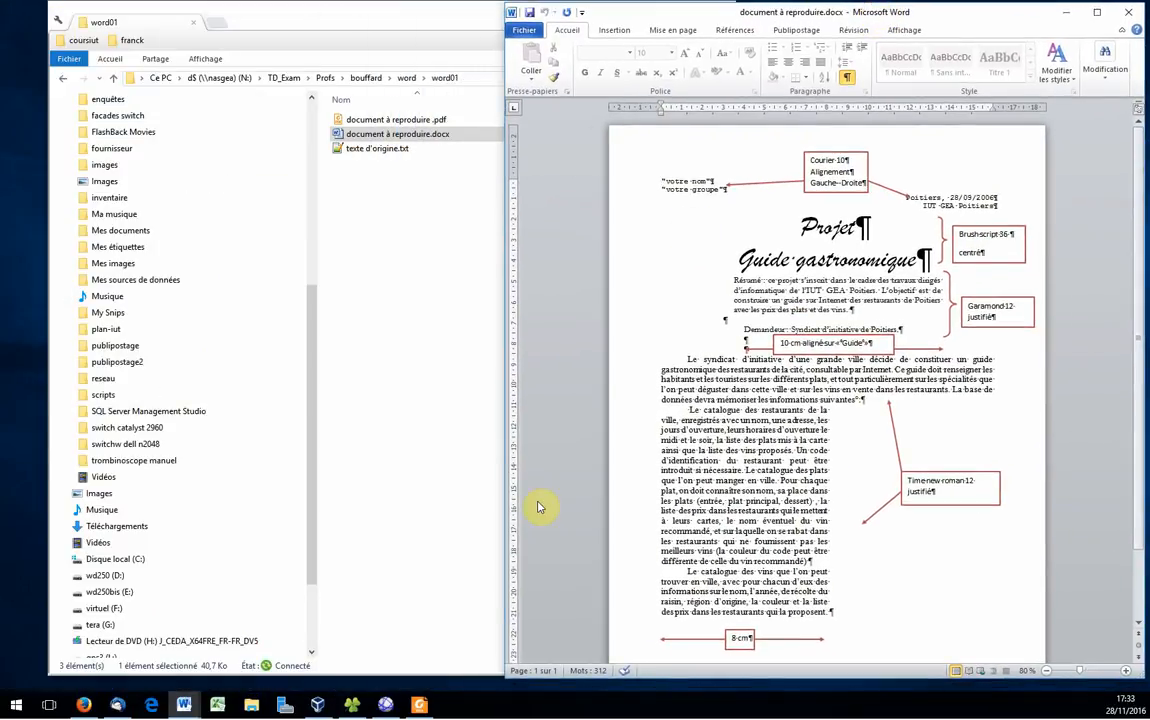
left_click_drag(506, 674, 700, 680)
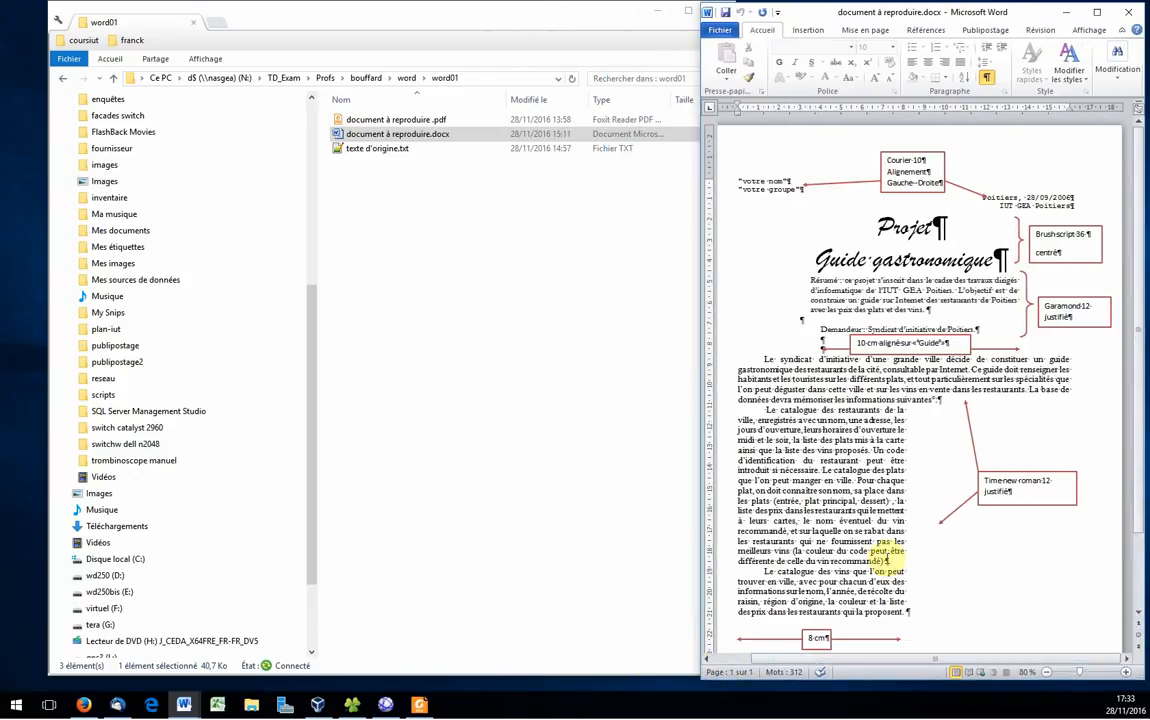
Step: Open texte d'origine.txt in Notepad++ and copy all of its text
left_click(366, 155)
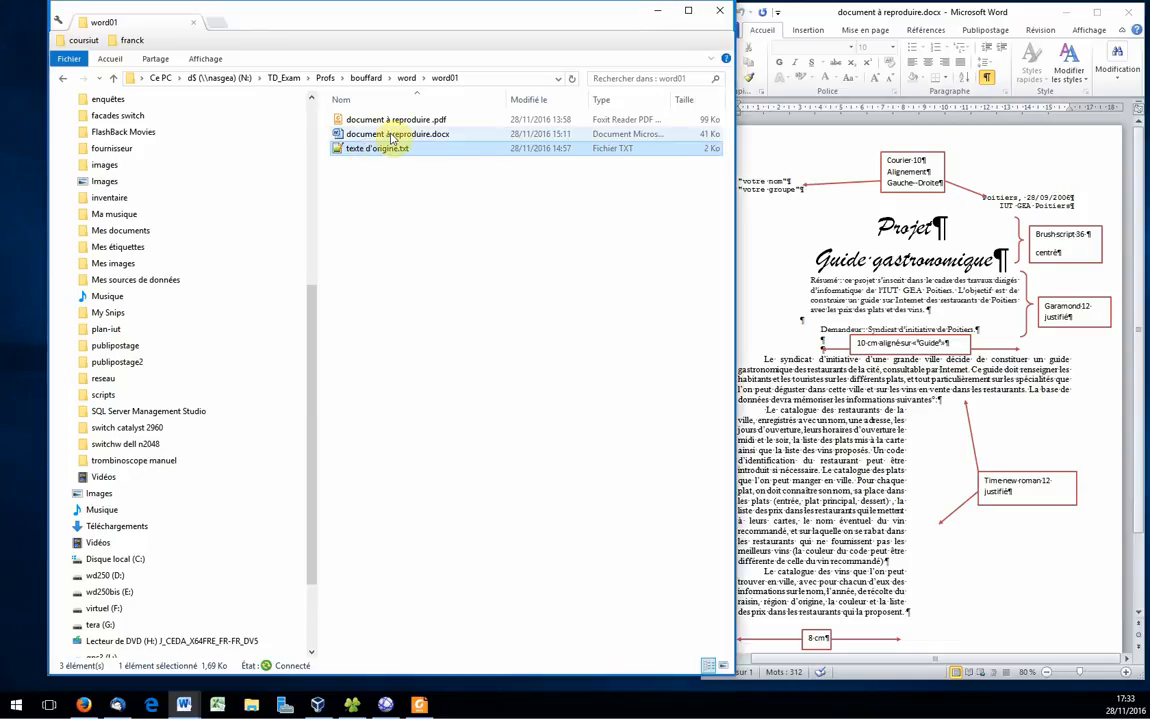
double_click(377, 152)
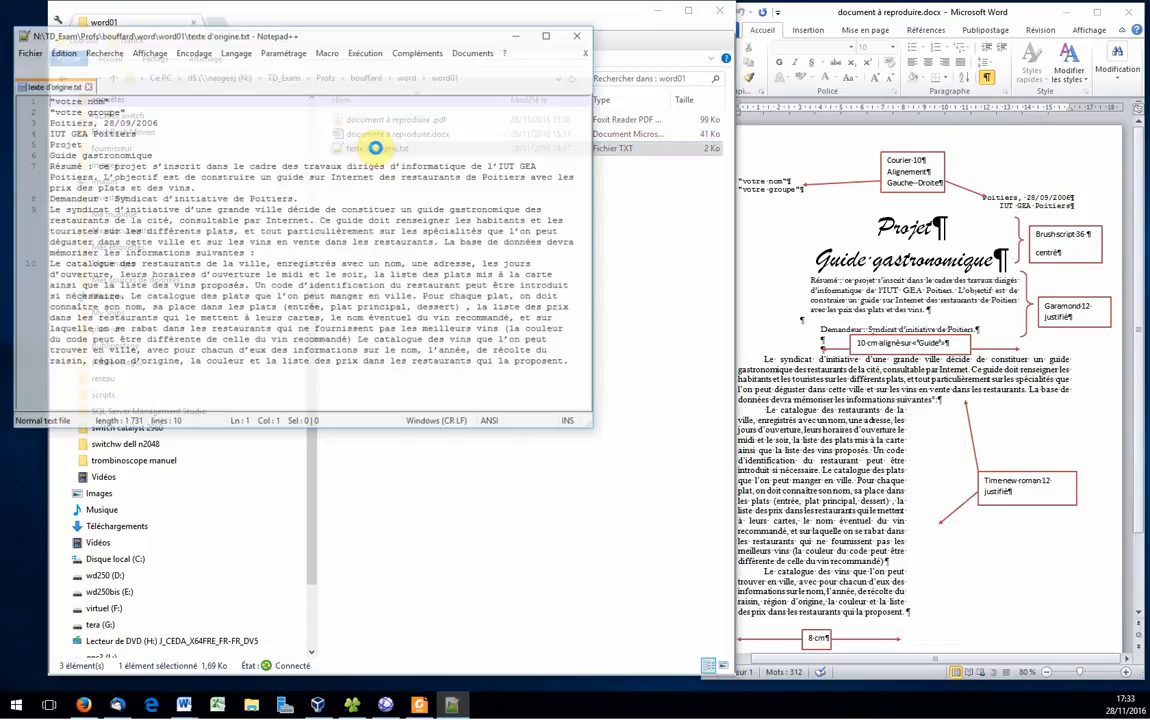
left_click_drag(287, 35, 330, 24)
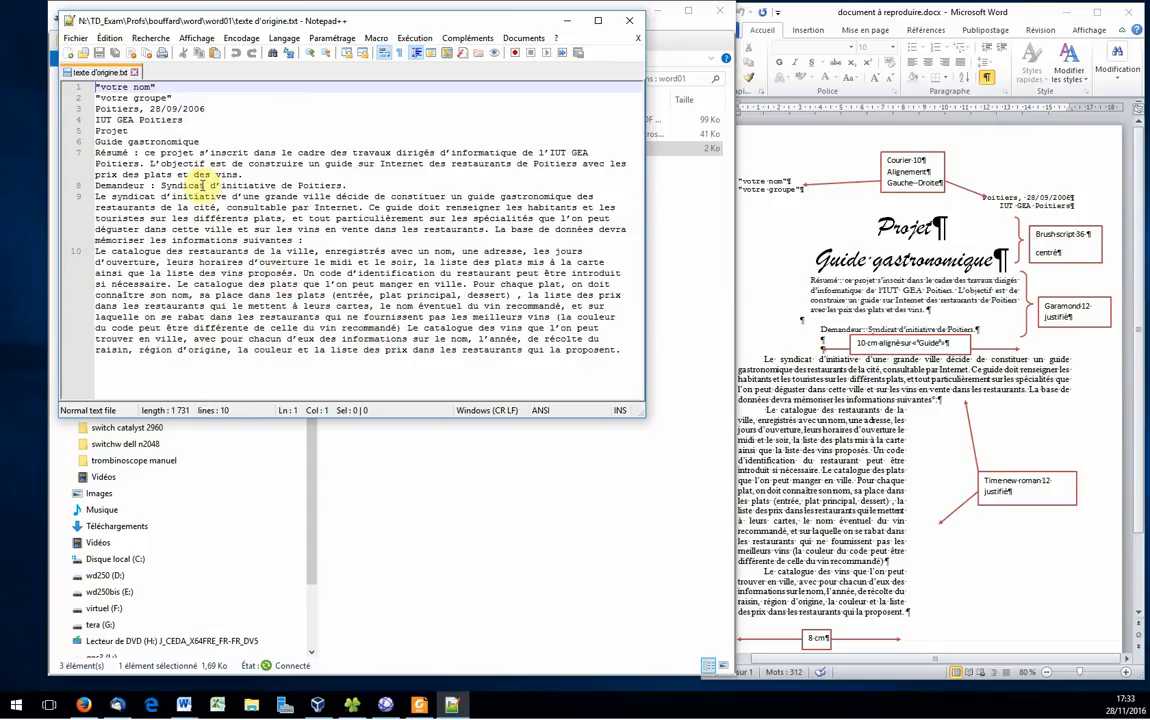
key("ctrl+a")
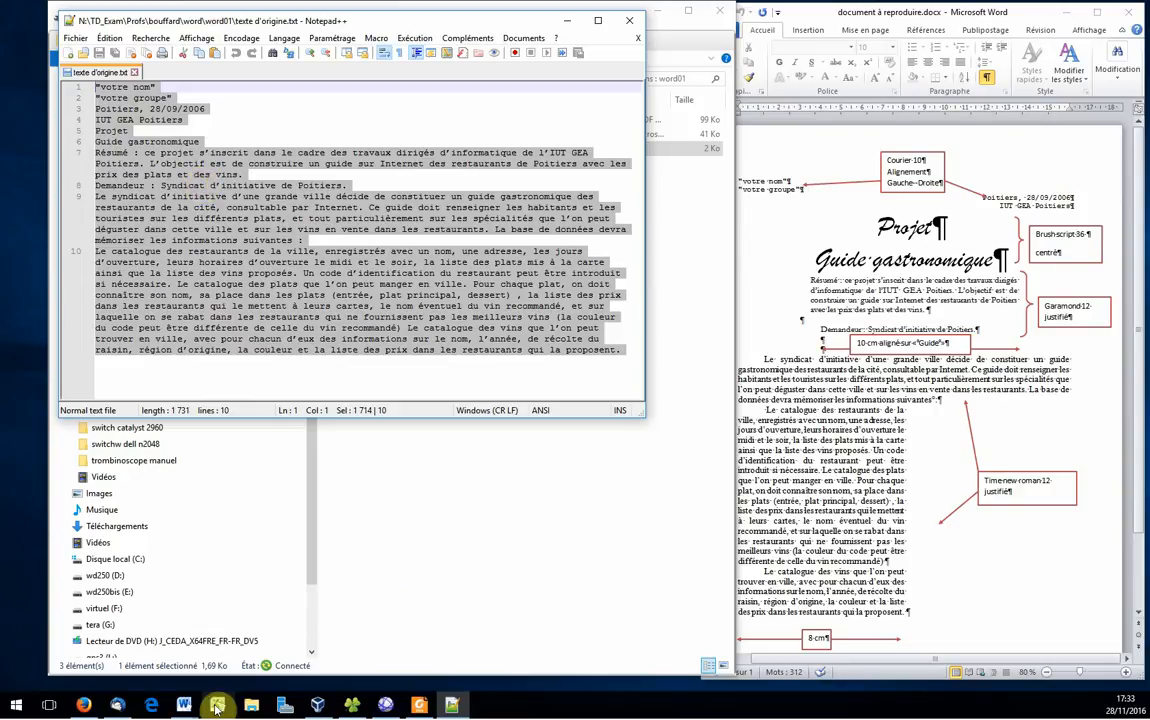
Step: Create a blank Word document, widen its window alongside the model document, and paste the copied text into it
left_click(752, 176)
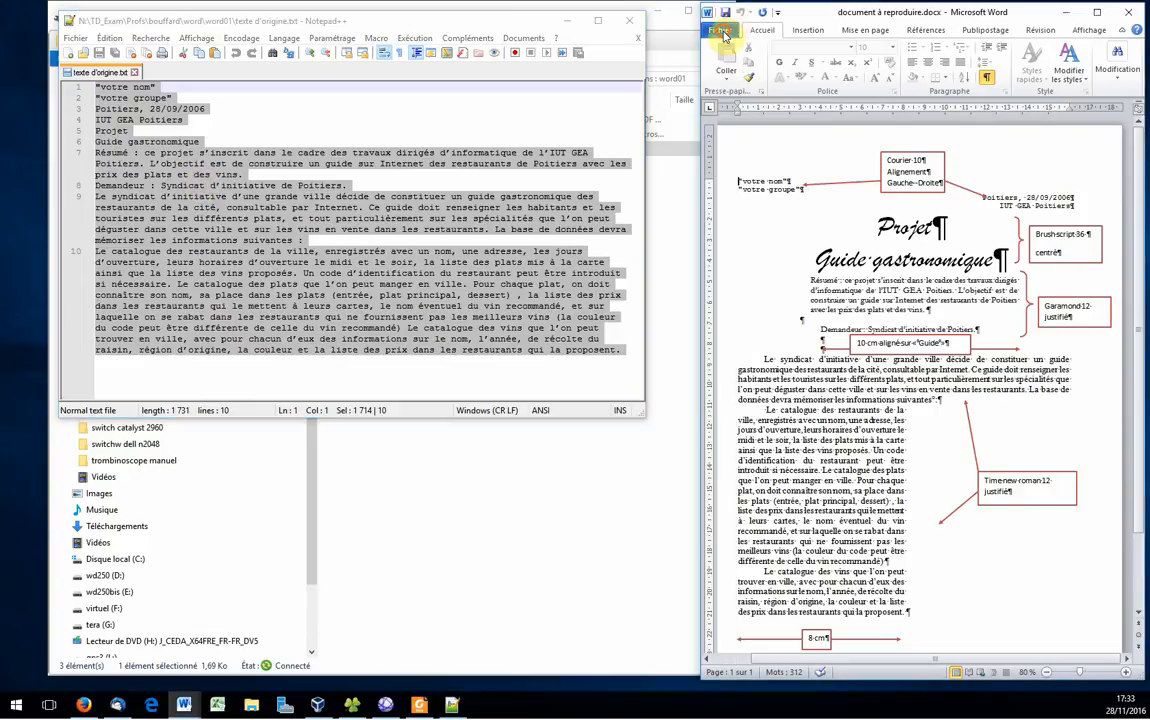
left_click(722, 31)
left_click(734, 184)
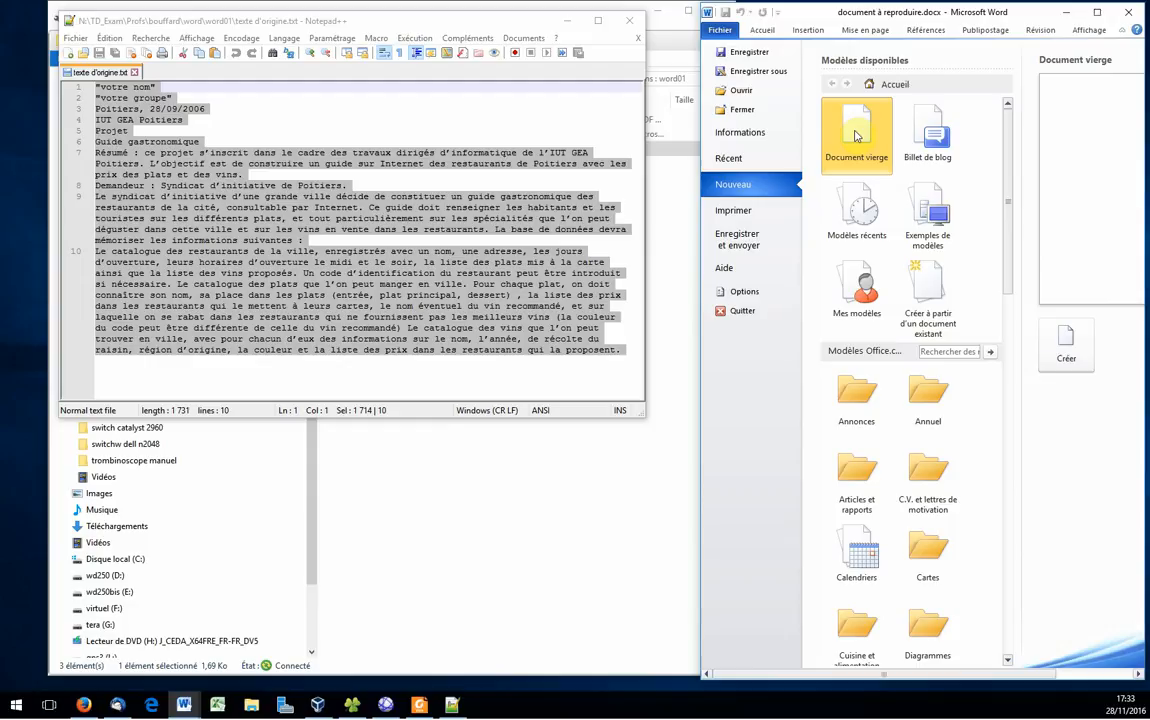
double_click(855, 136)
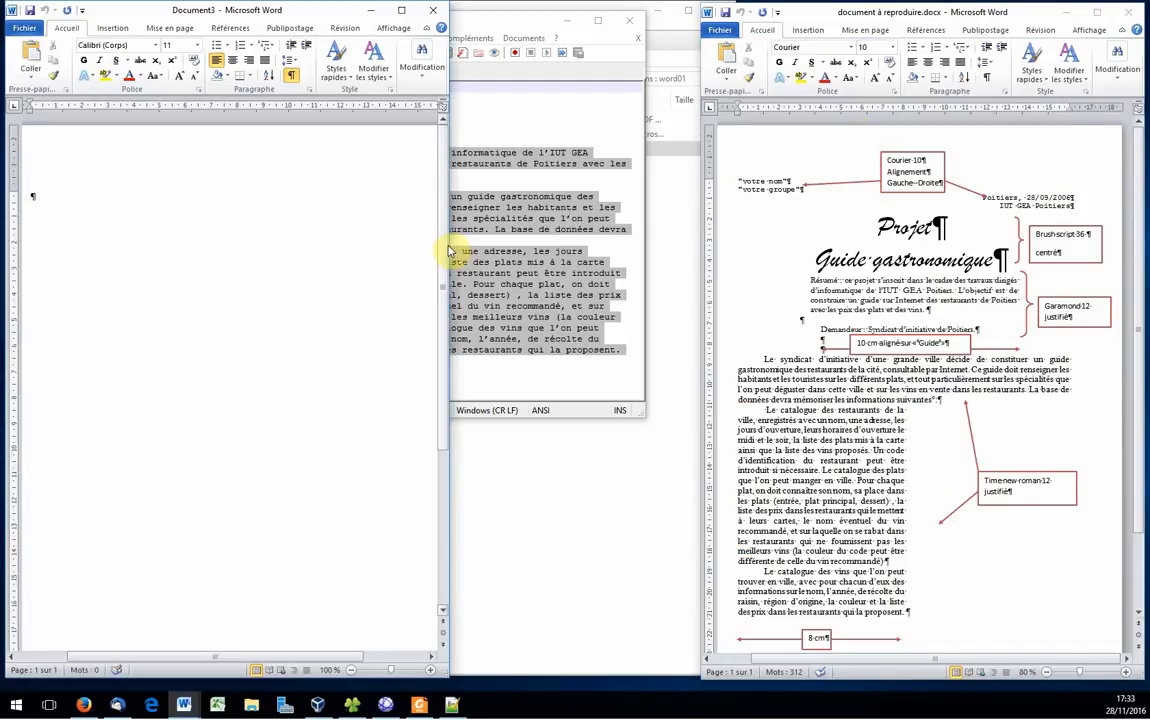
left_click_drag(450, 245, 652, 253)
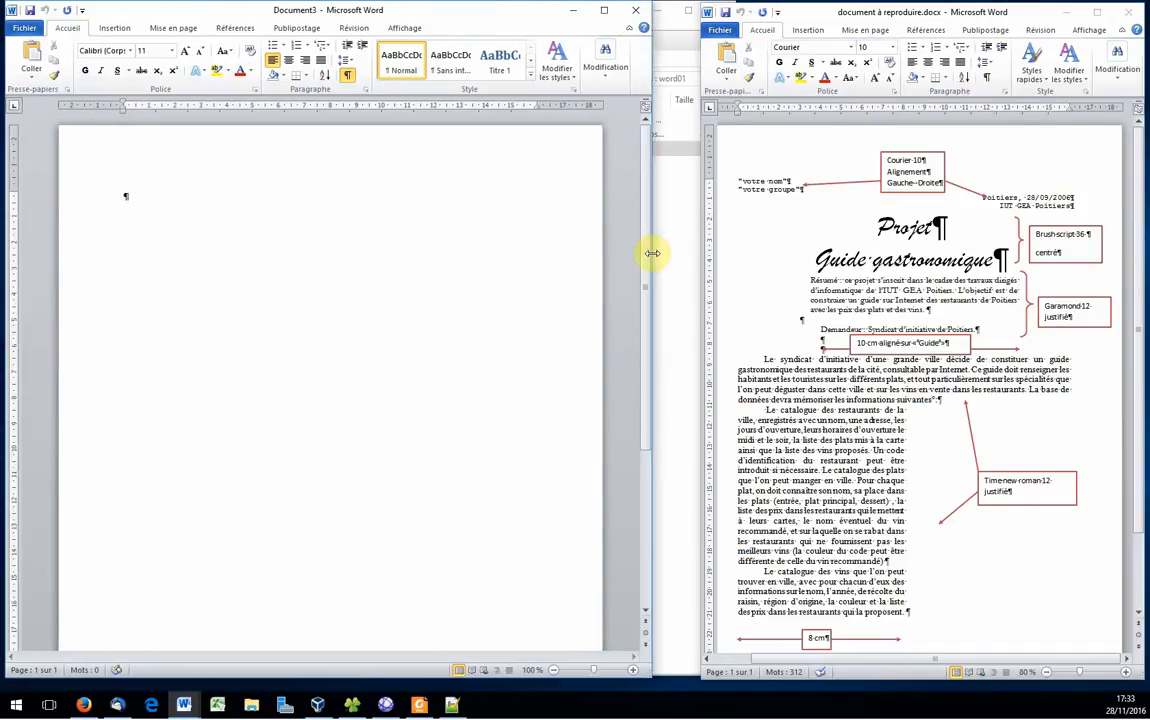
right_click(180, 200)
left_click(208, 255)
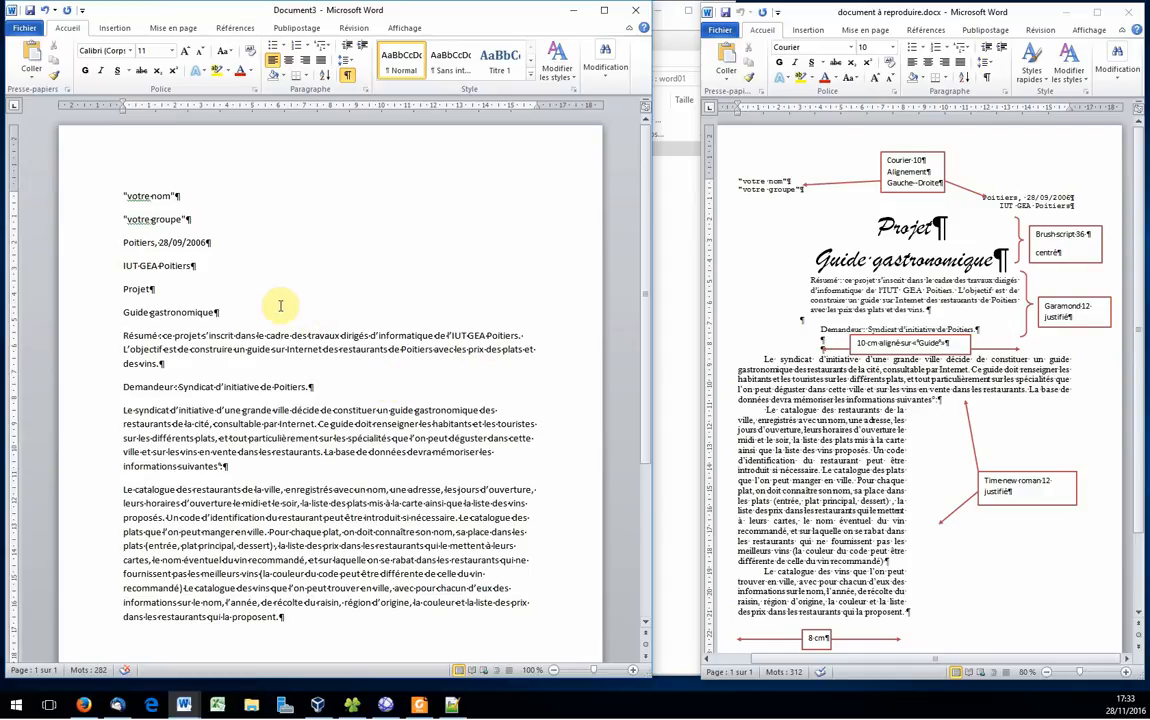
Step: Format the first four lines, from "votre nom" through "IUT GEA Poitiers", in Courier New at size 10
left_click(88, 198)
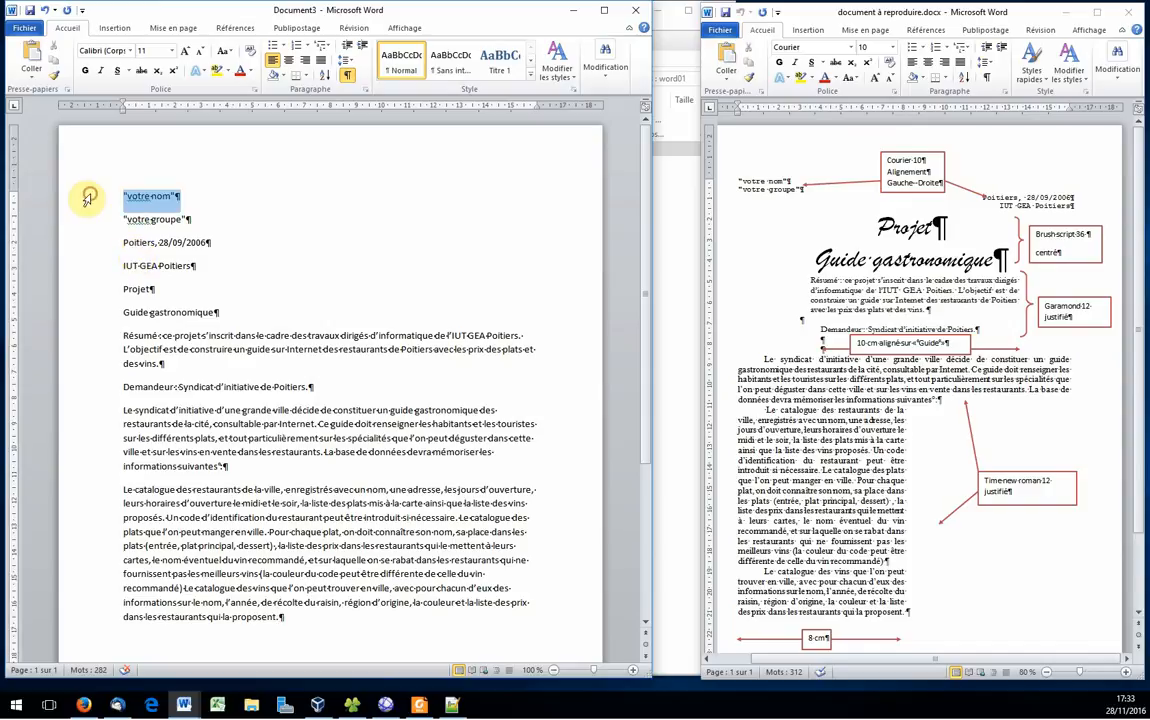
left_click_drag(88, 198, 88, 291)
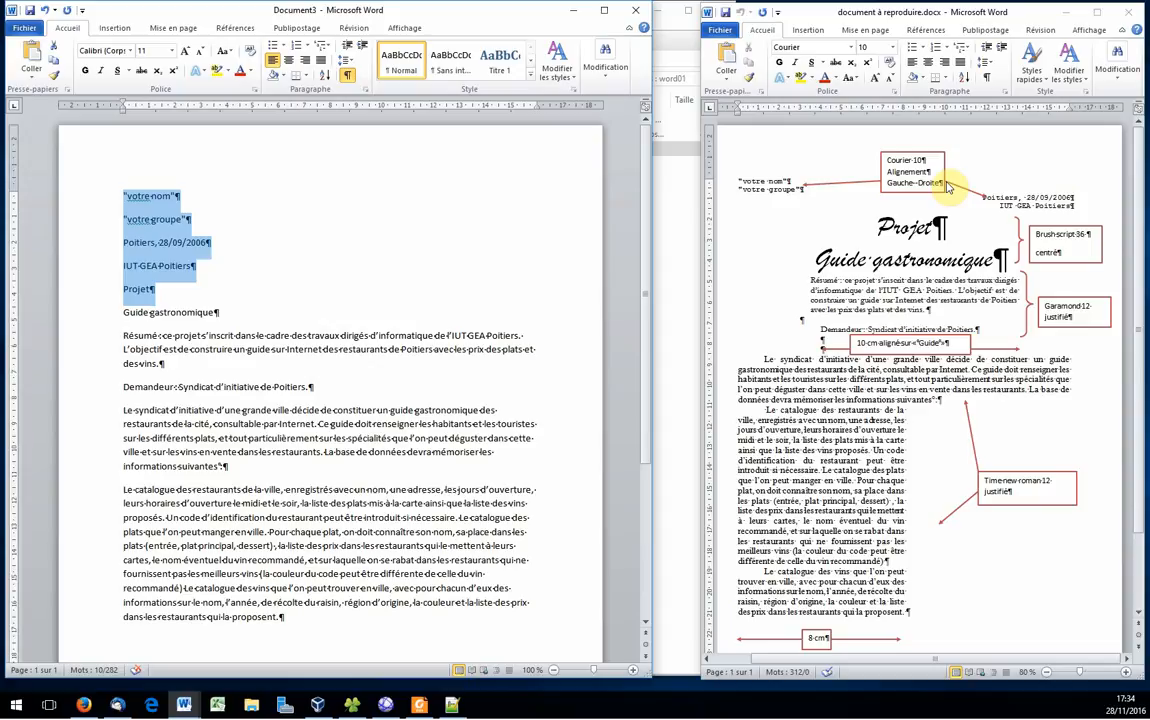
left_click(84, 200)
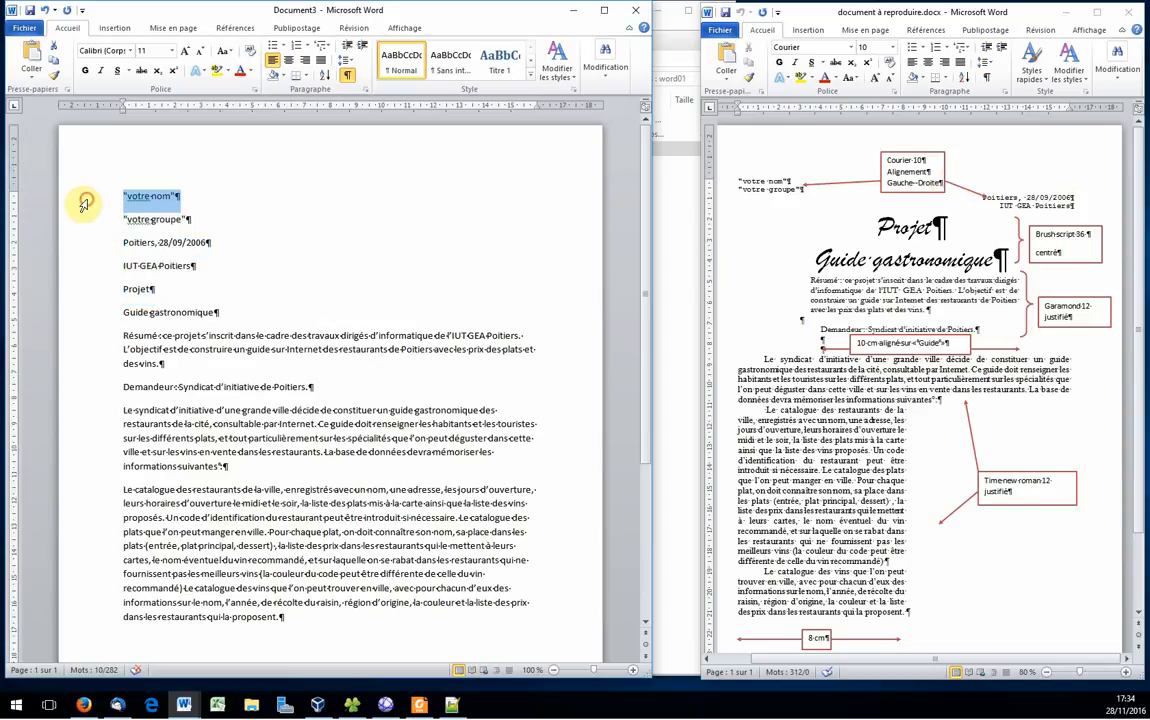
left_click_drag(84, 203, 92, 287)
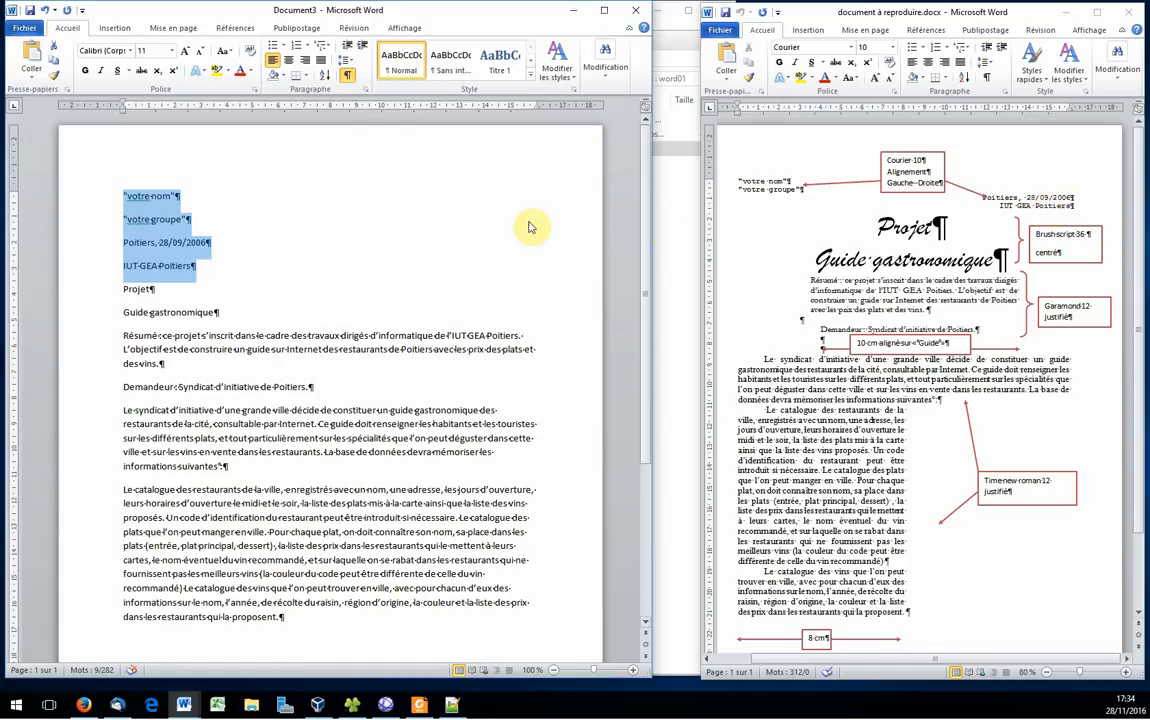
left_click(129, 53)
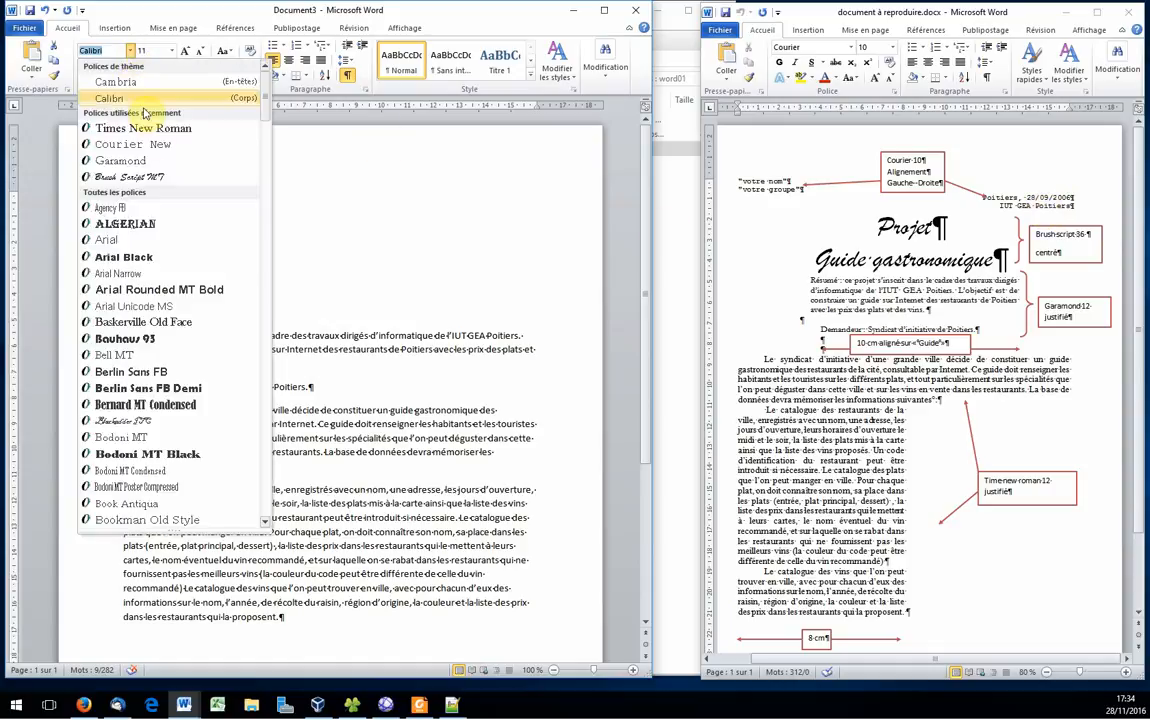
scroll(165, 430, "down", 1)
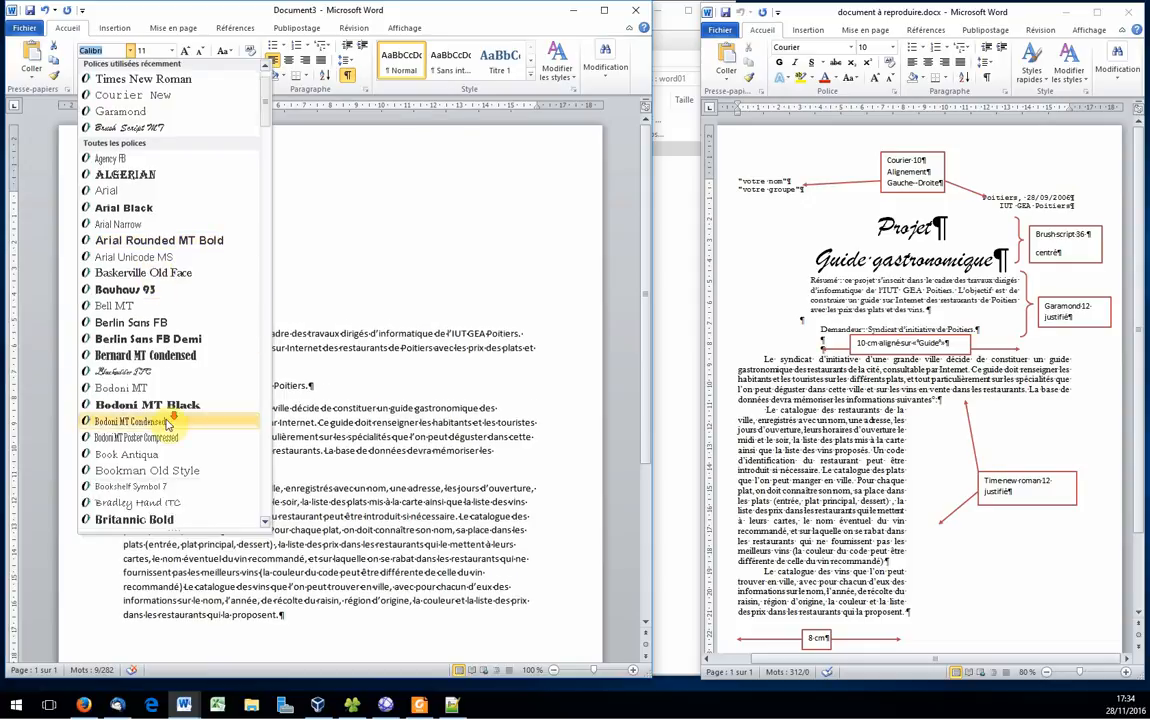
scroll(167, 423, "down", 6)
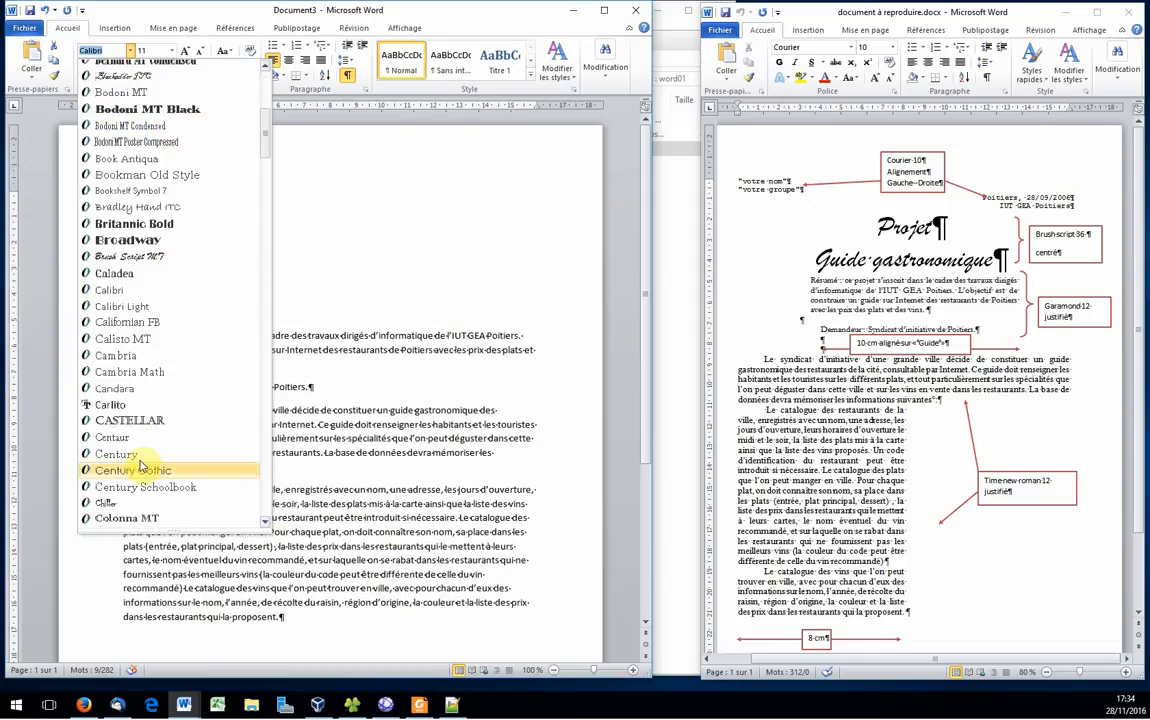
scroll(145, 468, "down", 3)
scroll(141, 476, "down", 3)
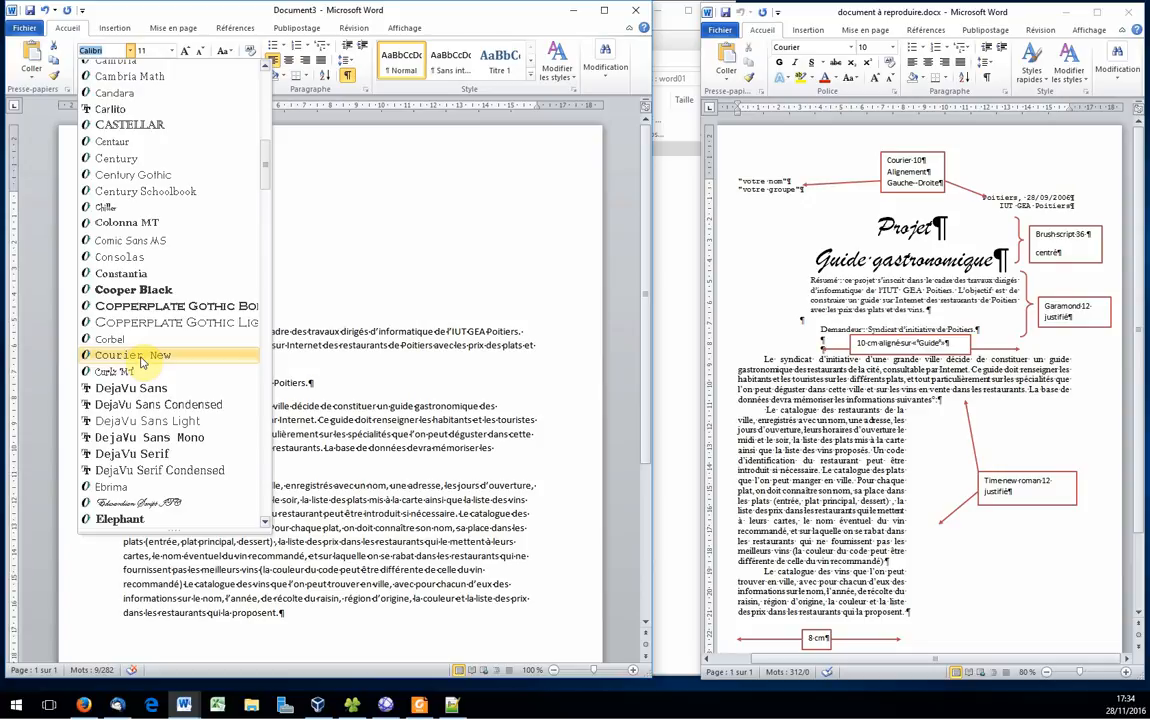
left_click(141, 357)
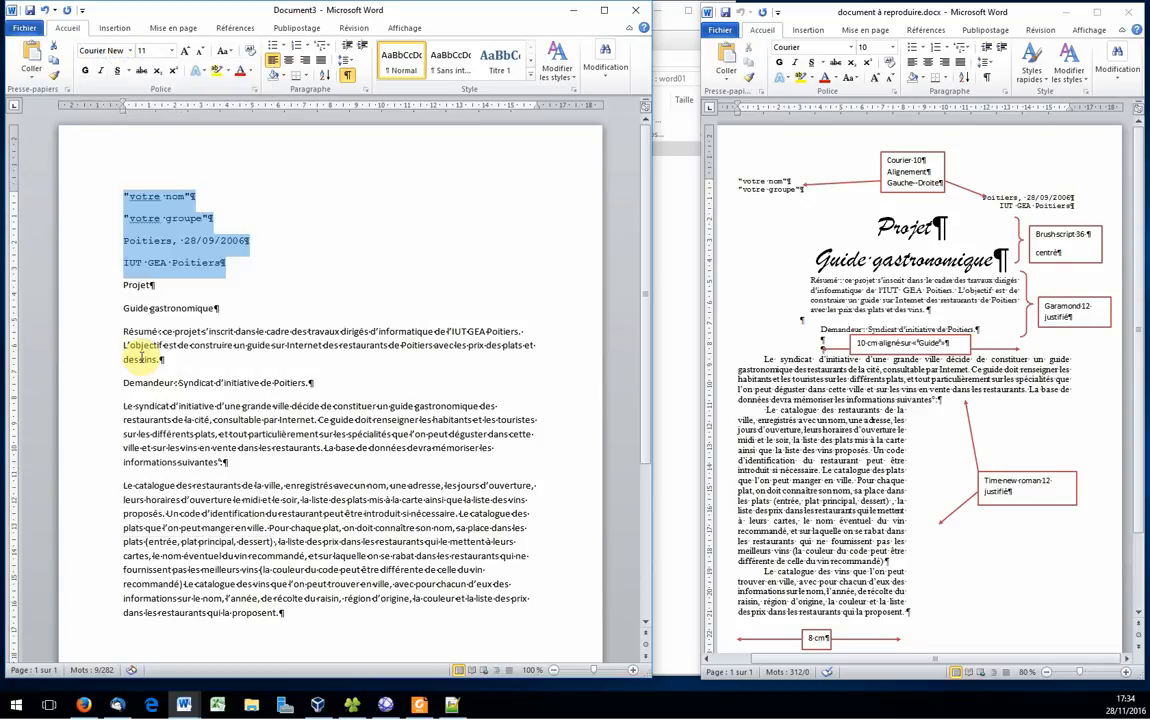
left_click(200, 59)
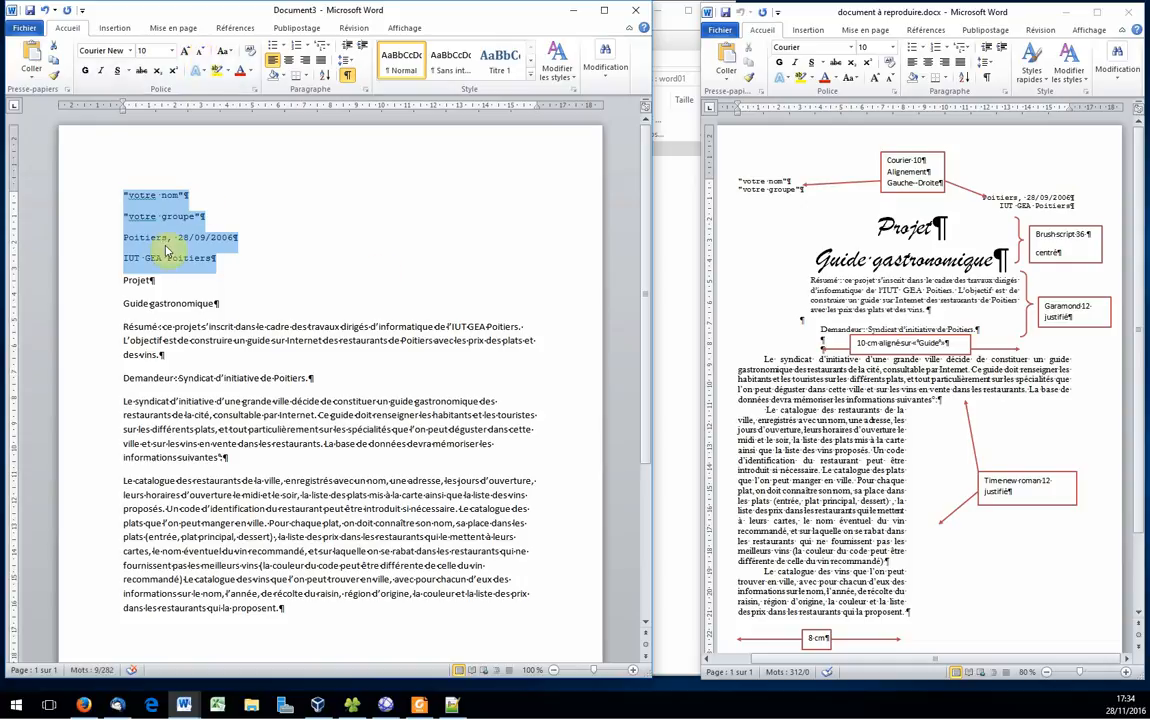
Step: Right-align the "Poitiers, 28/09/2006" and "IUT GEA Poitiers" lines
left_click(117, 244)
left_click_drag(88, 242, 85, 263)
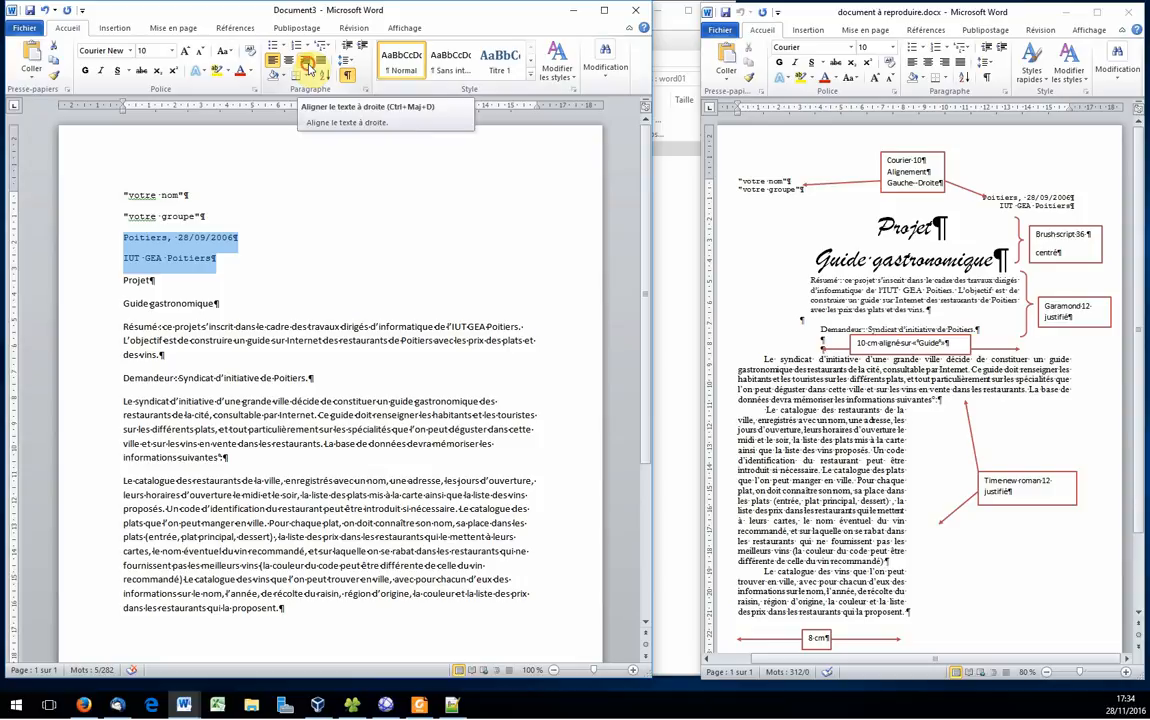
left_click(309, 64)
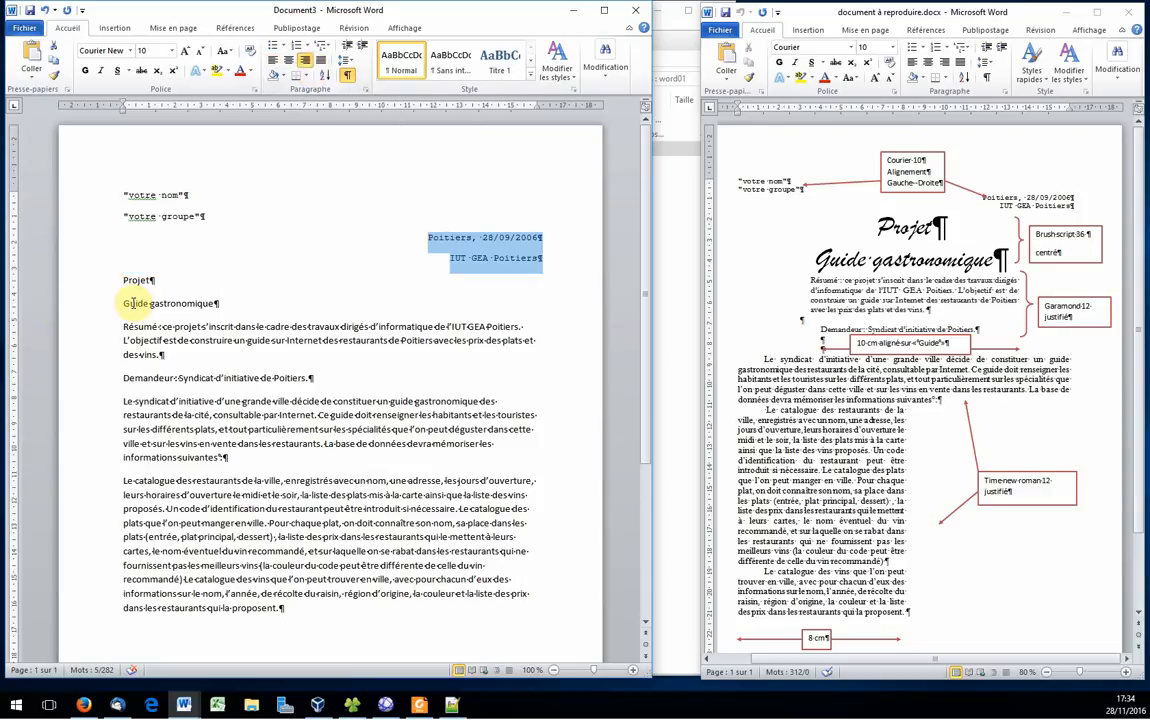
Step: Format the "Projet" and "Guide gastronomique" title lines in Brush Script MT at size 36 and centre them
left_click_drag(88, 279, 86, 309)
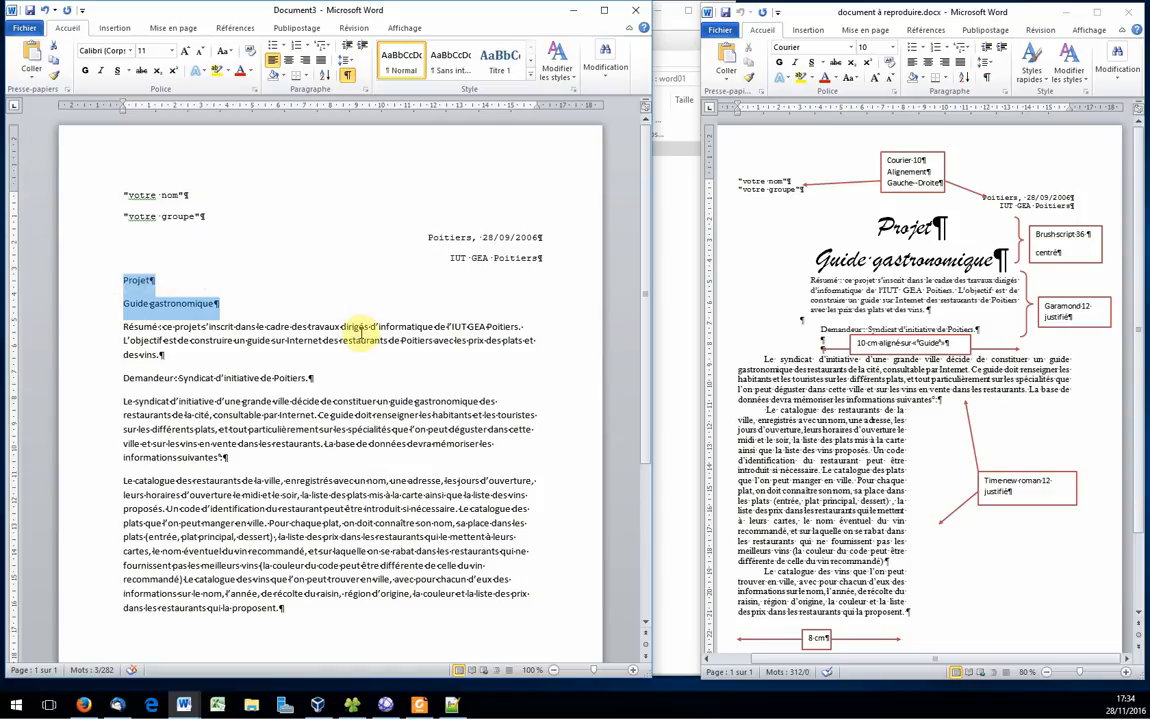
left_click(131, 51)
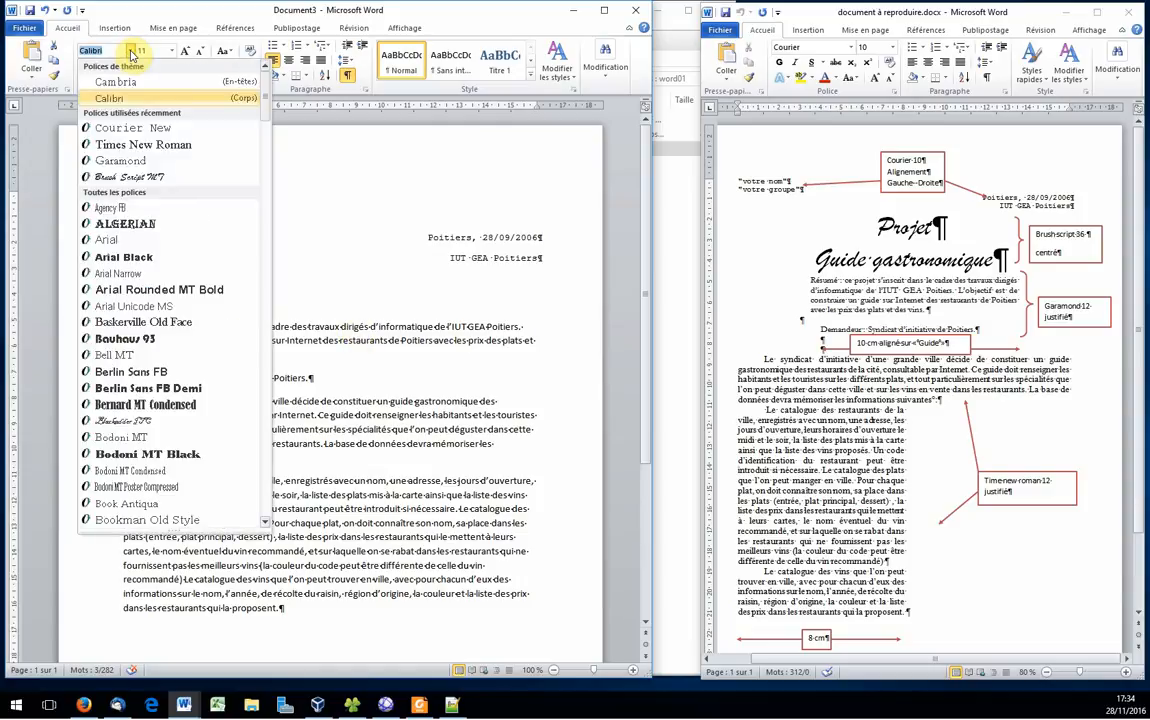
left_click(127, 179)
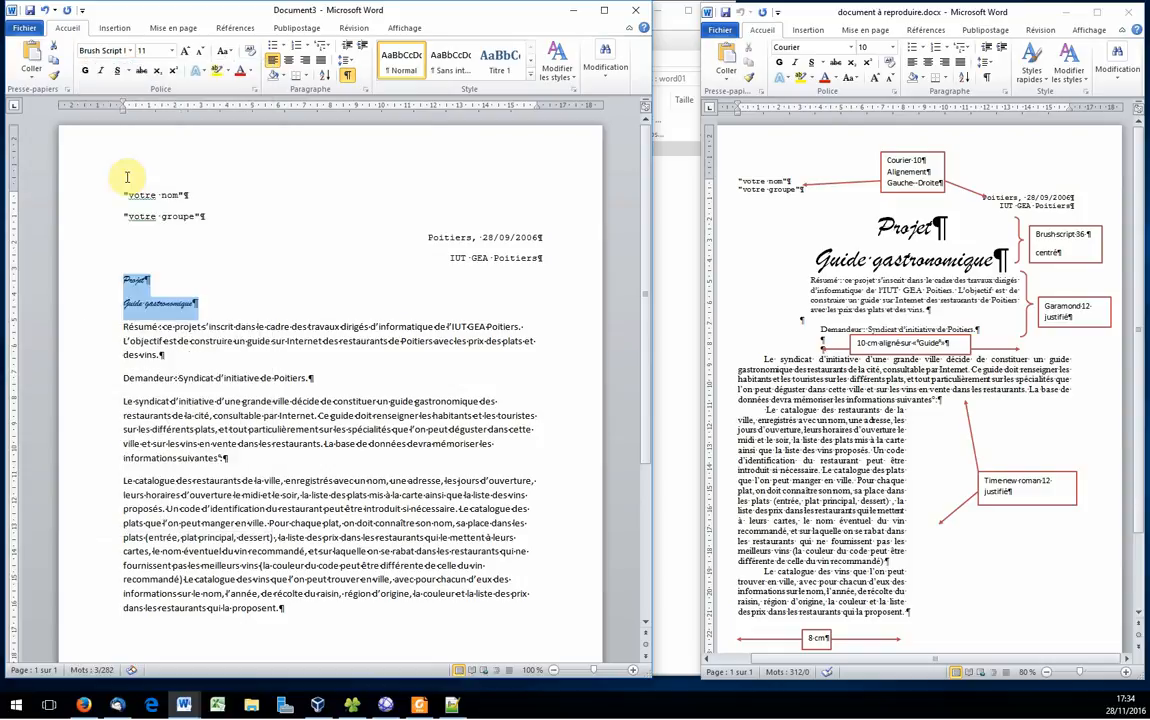
left_click(186, 58)
left_click(186, 58)
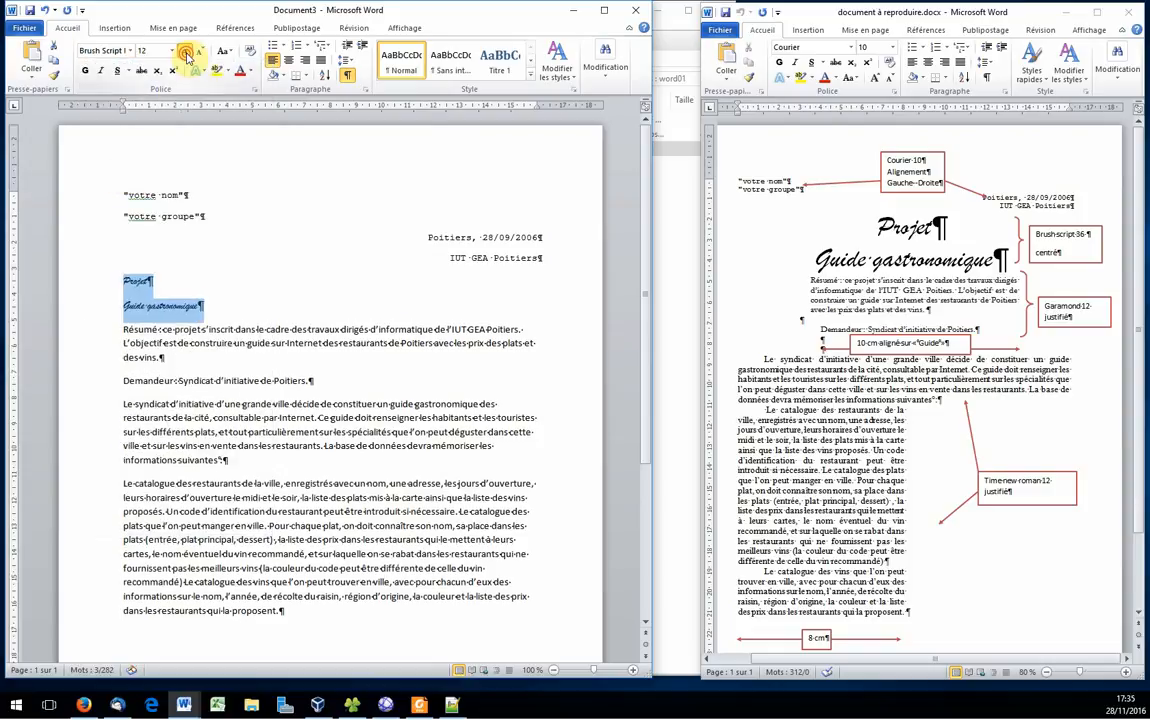
left_click(186, 58)
left_click(186, 58)
left_click(186, 58)
left_click(186, 58)
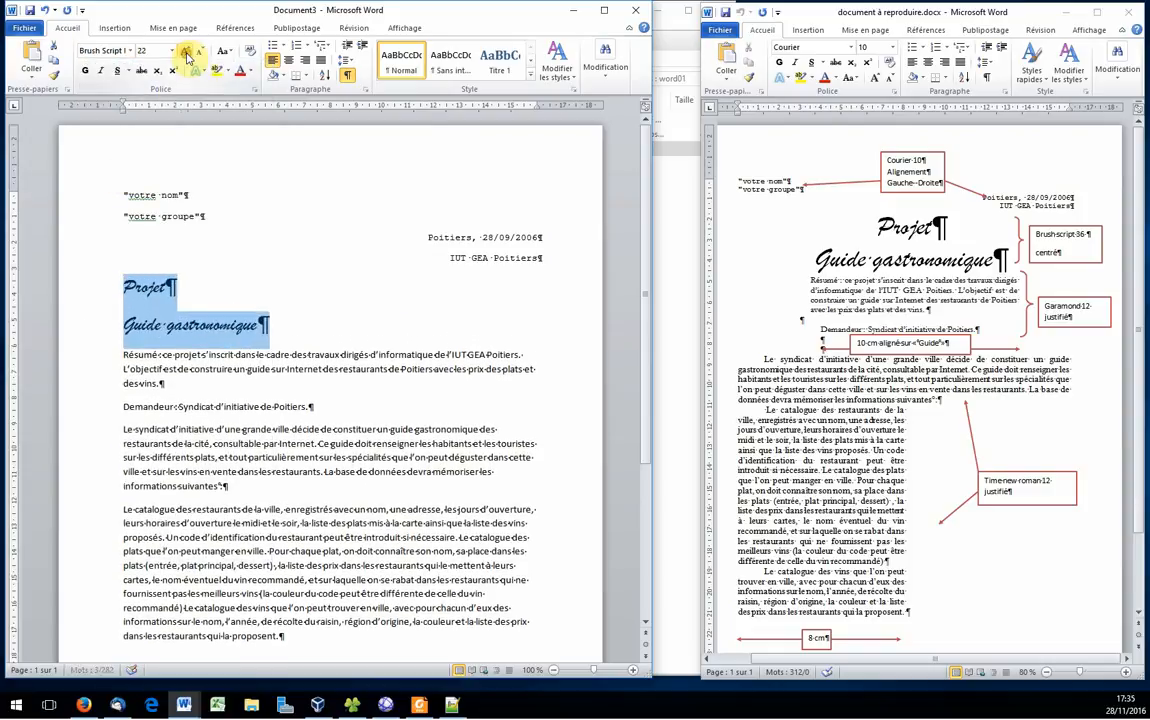
left_click(186, 58)
left_click(186, 58)
left_click(186, 58)
left_click(186, 58)
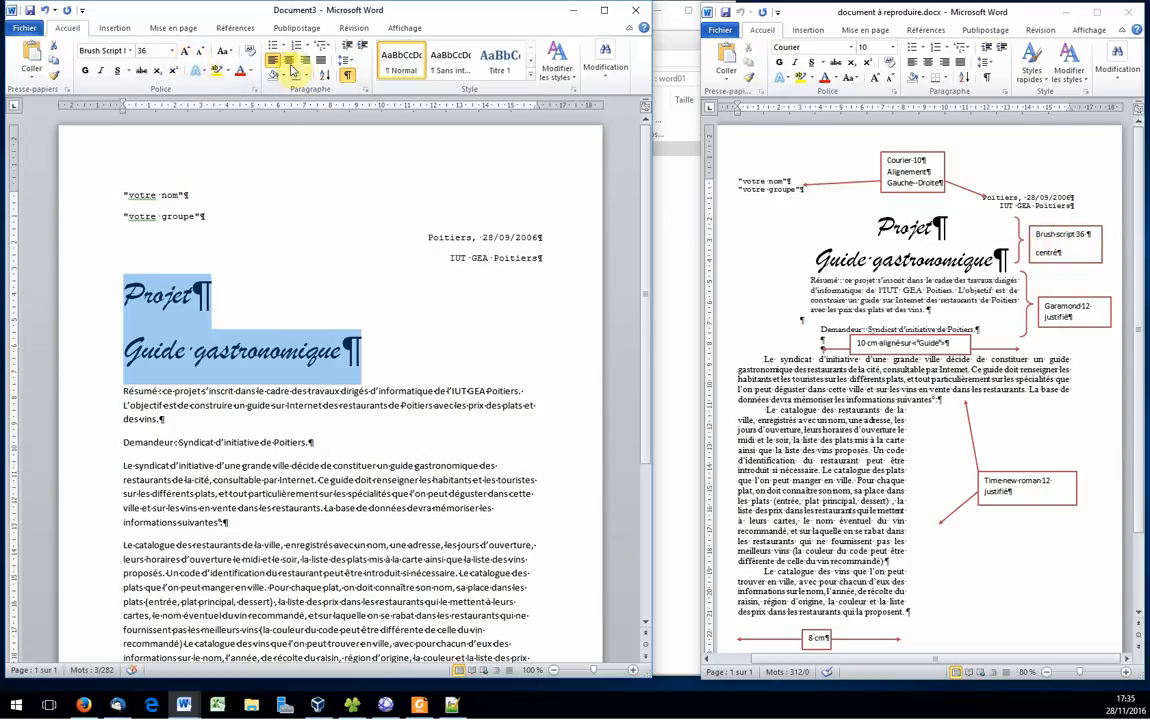
left_click(290, 62)
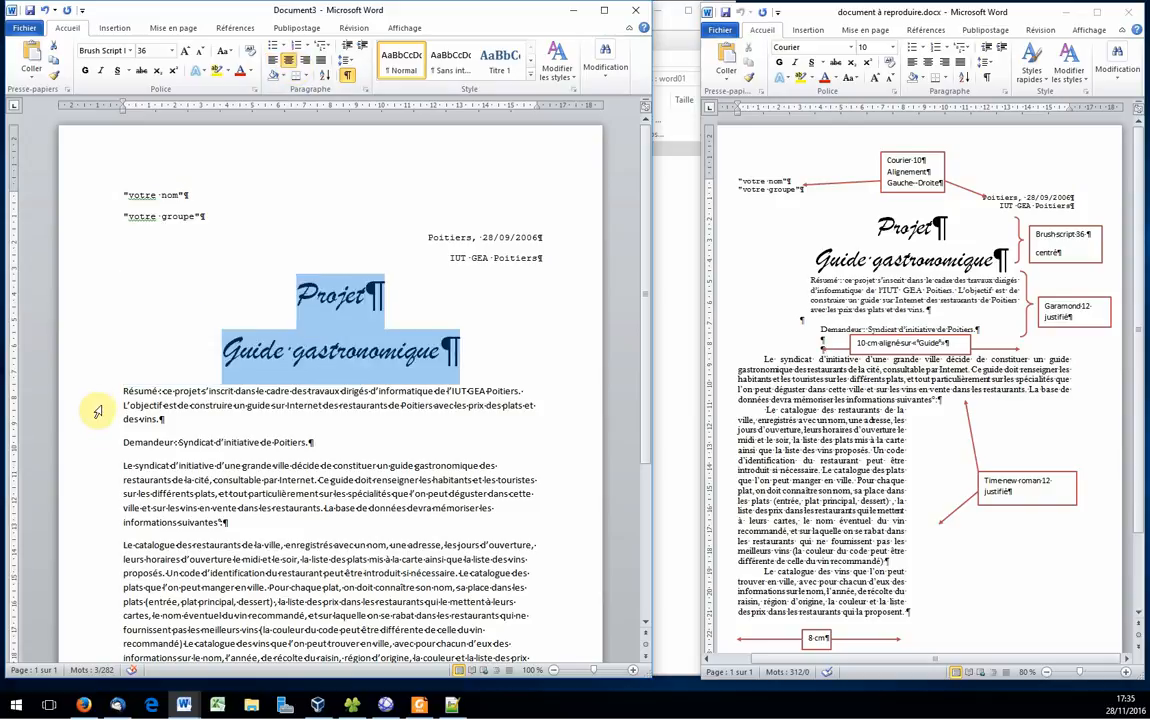
Step: Format the "Résumé" and "Demandeur" paragraphs in Garamond at size 12
left_click_drag(97, 401, 97, 447)
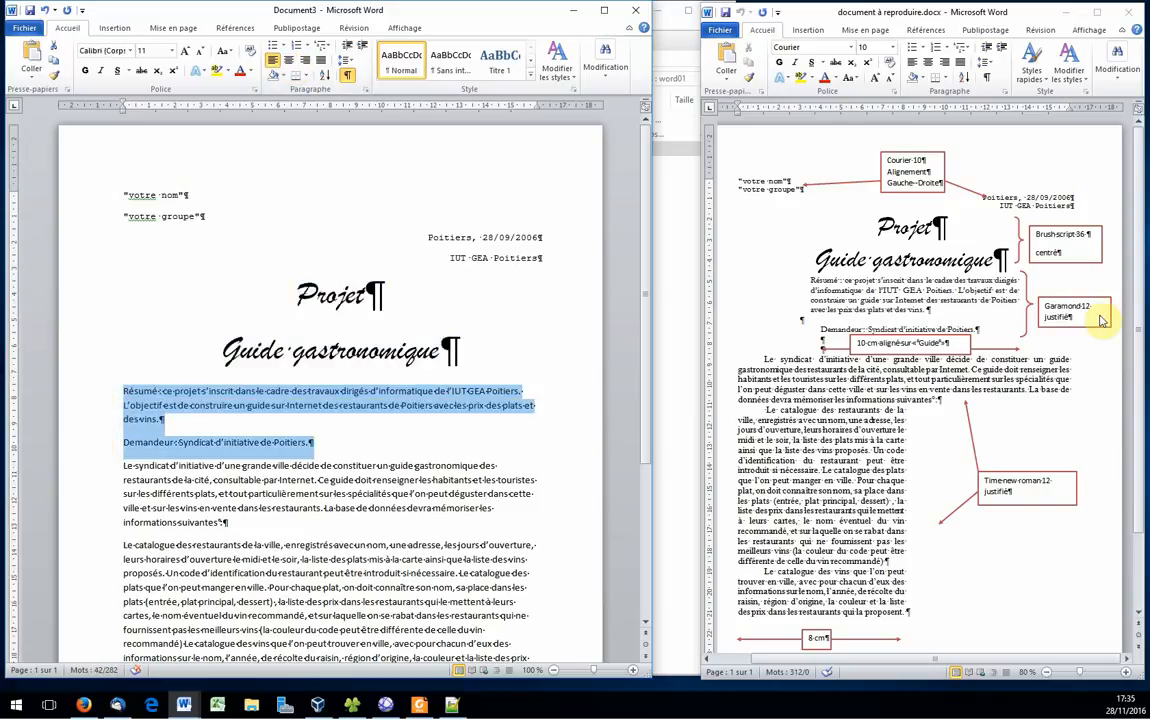
left_click(129, 51)
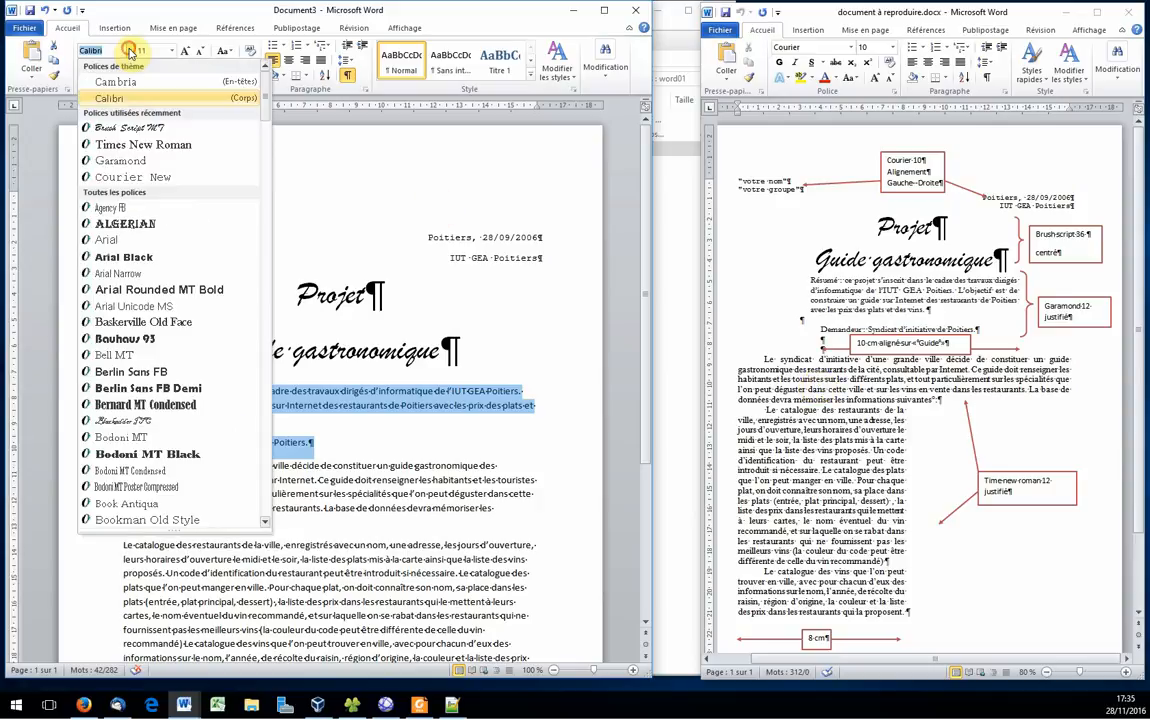
left_click(122, 161)
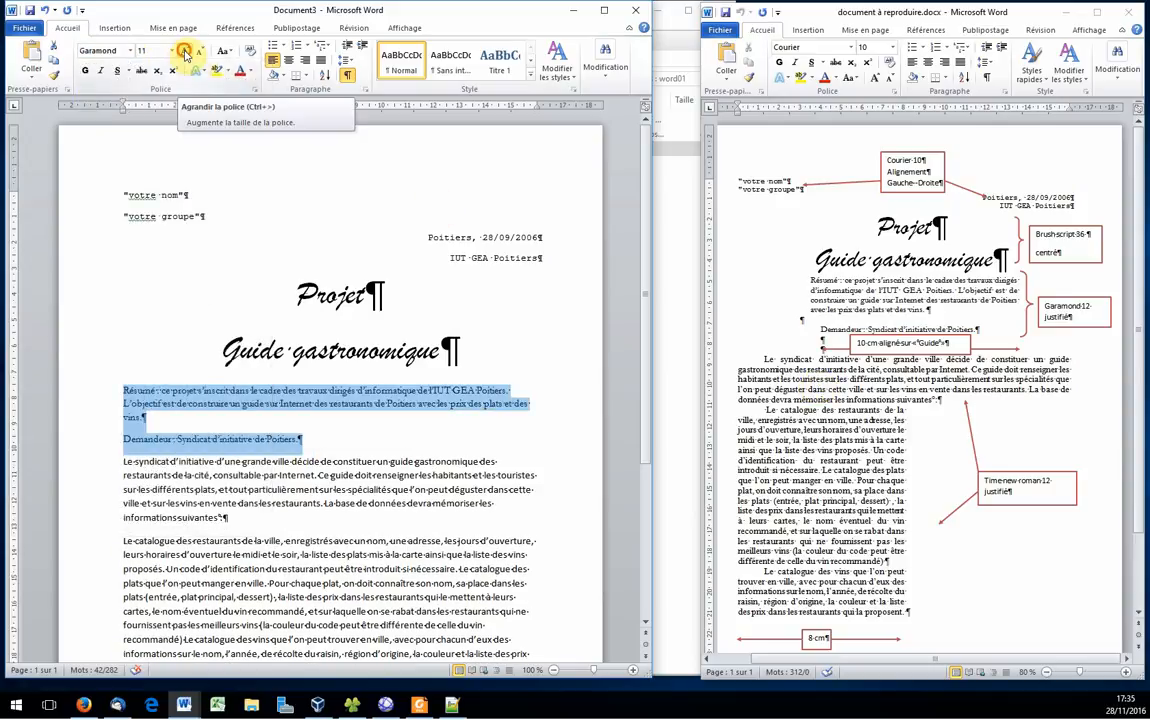
left_click(184, 55)
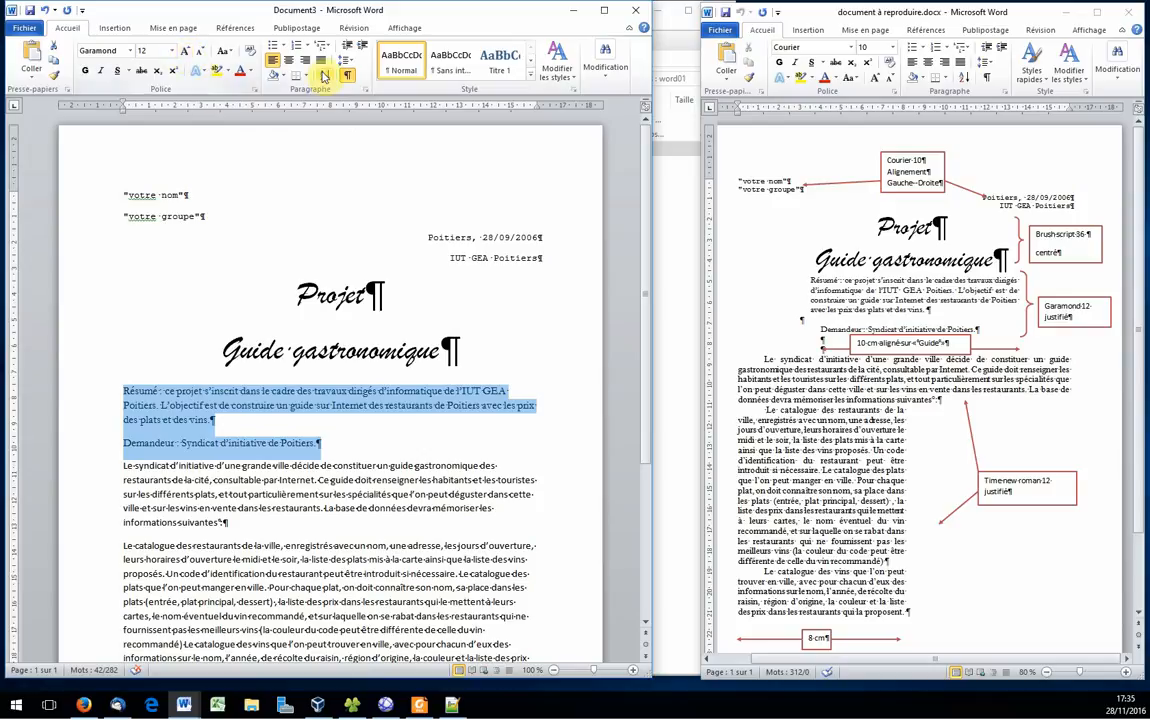
Step: Justify the "Résumé" and "Demandeur" paragraphs
left_click(322, 64)
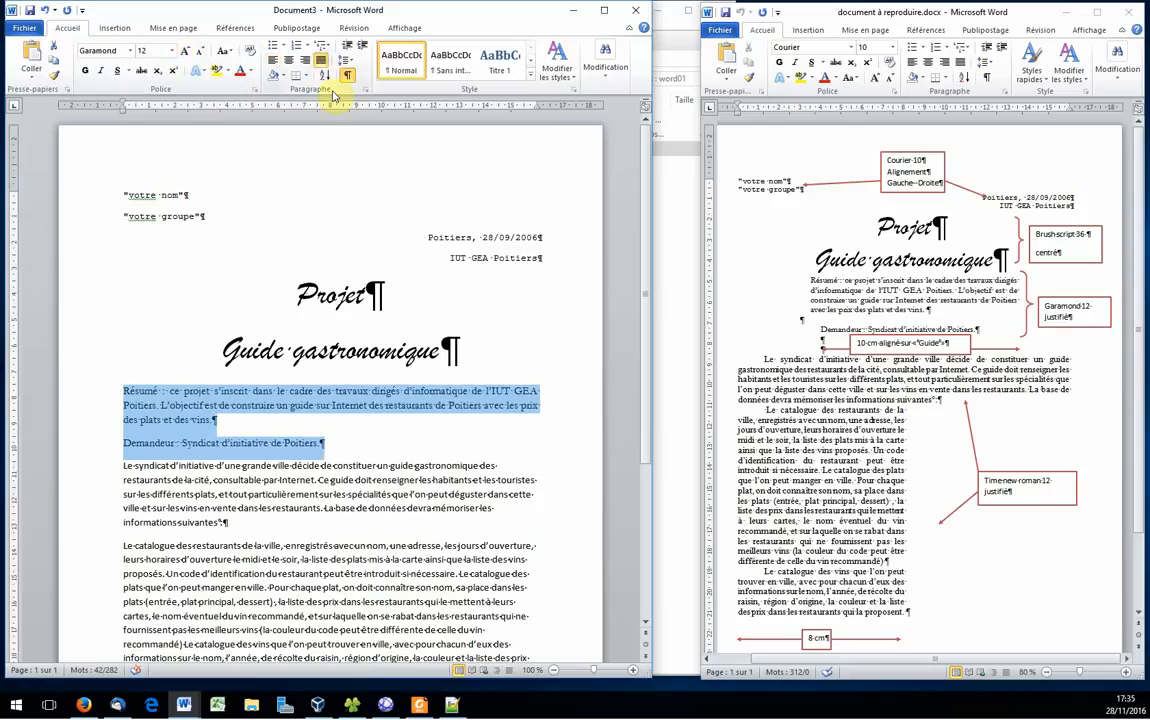
left_click(152, 481)
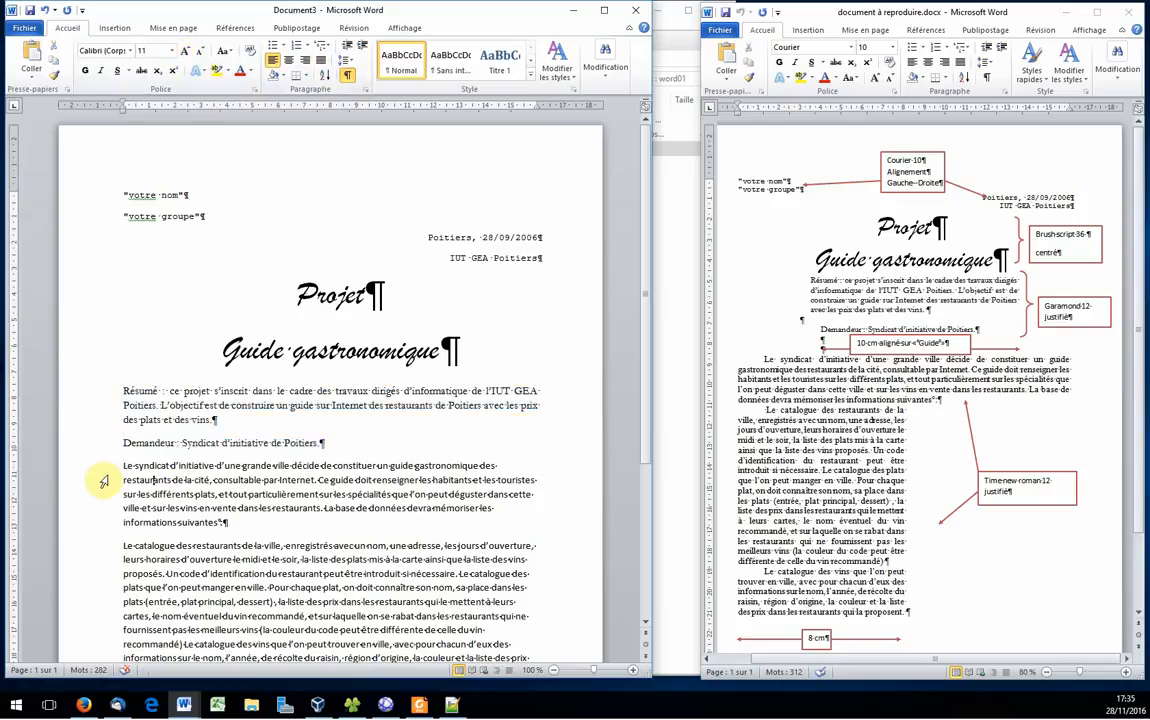
Step: Format the two body paragraphs, from "Le syndicat d'initiative" to the end, in Times New Roman at size 12 and justify them
left_click_drag(96, 474, 195, 520)
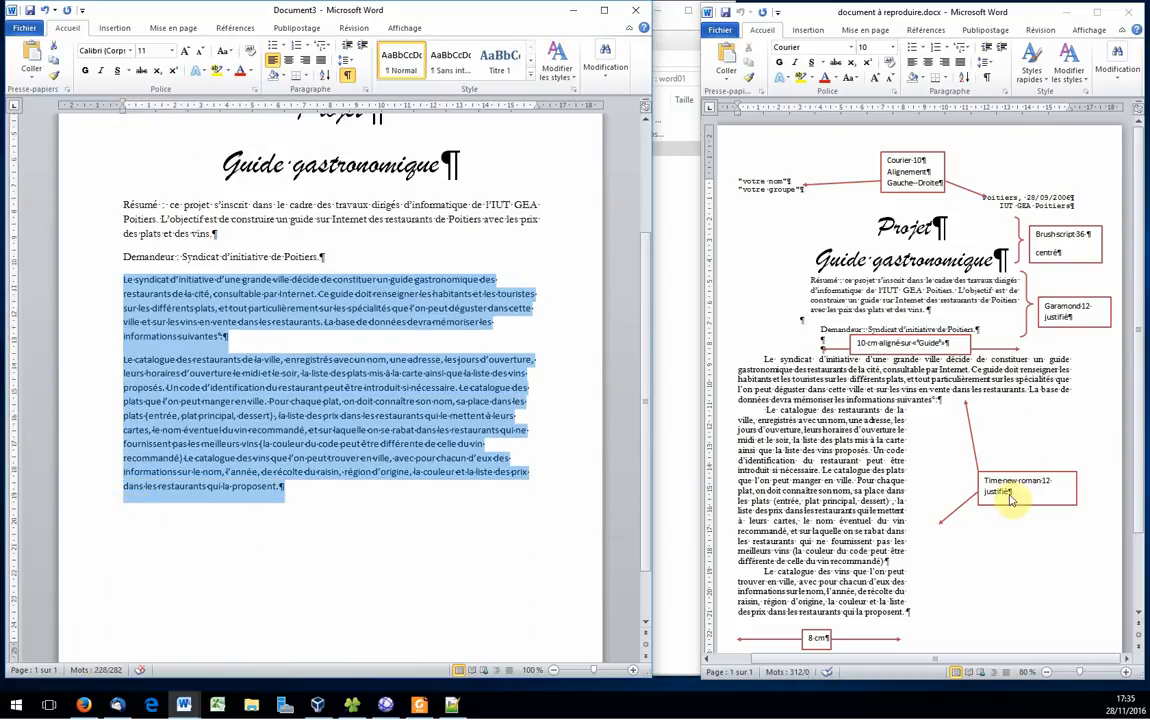
left_click(130, 52)
left_click(115, 144)
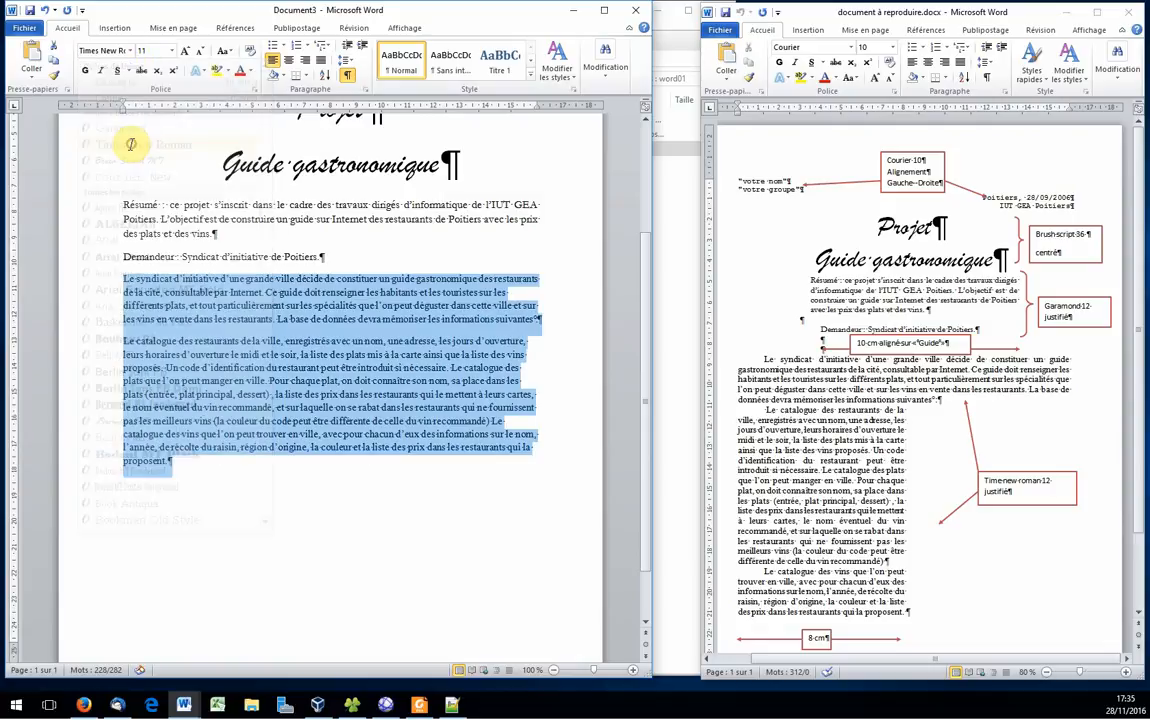
left_click(171, 54)
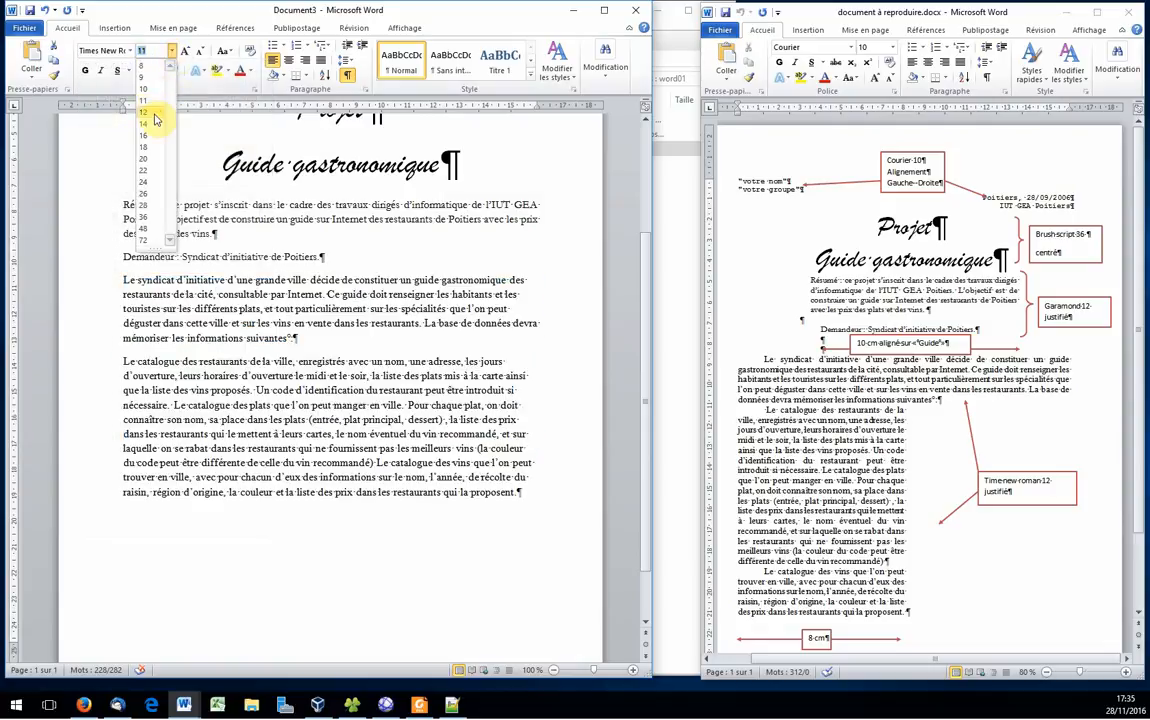
left_click(148, 110)
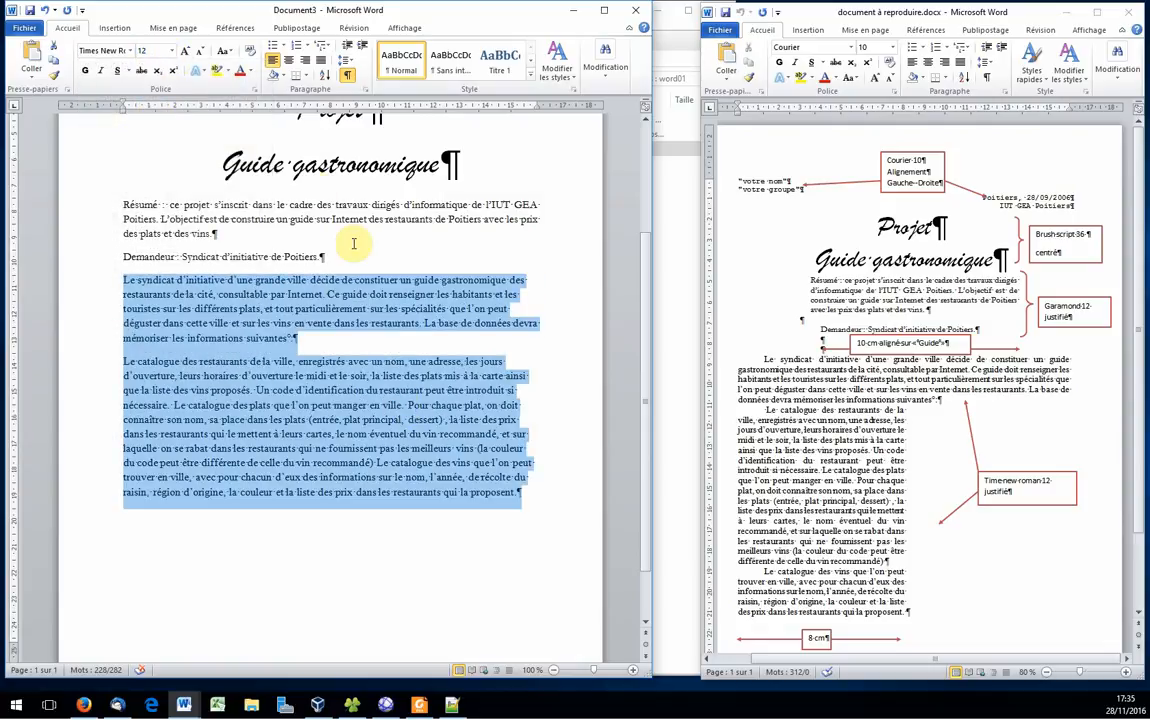
left_click(320, 62)
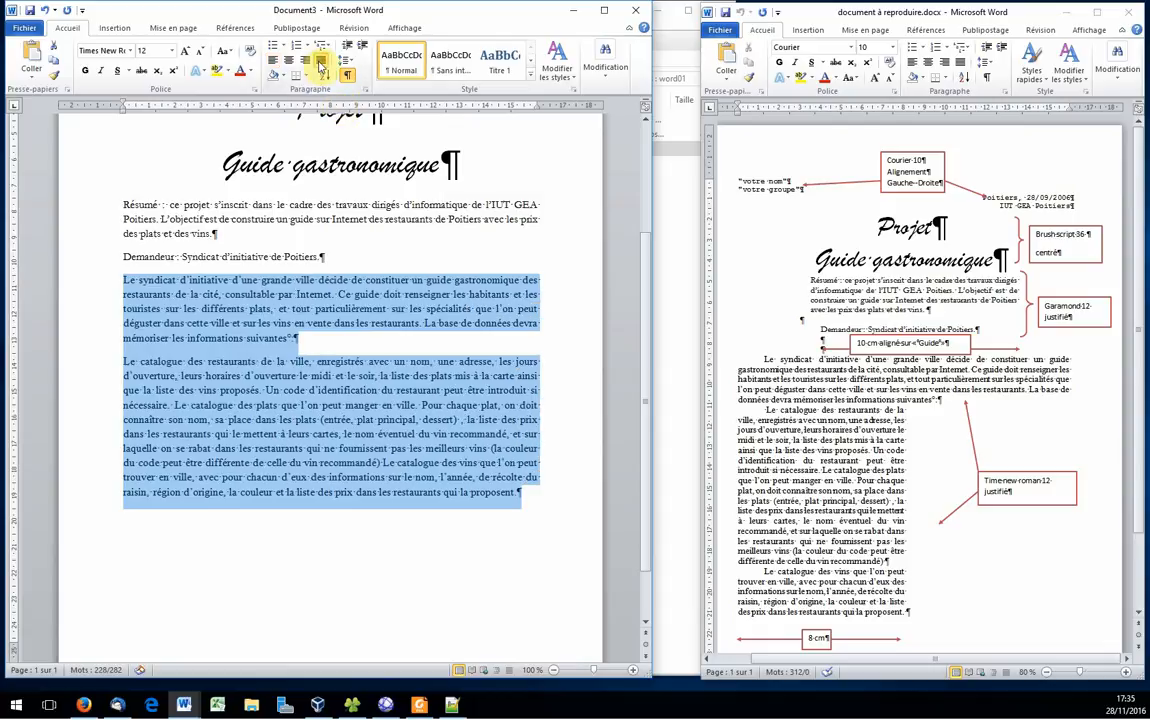
left_click(270, 377)
Step: Narrow the "Résumé" and "Demandeur" paragraphs to 10 cm, aligned under "Guide", by placing the left indent at 4 cm and the right at 14 cm
scroll(305, 352, "up", 3)
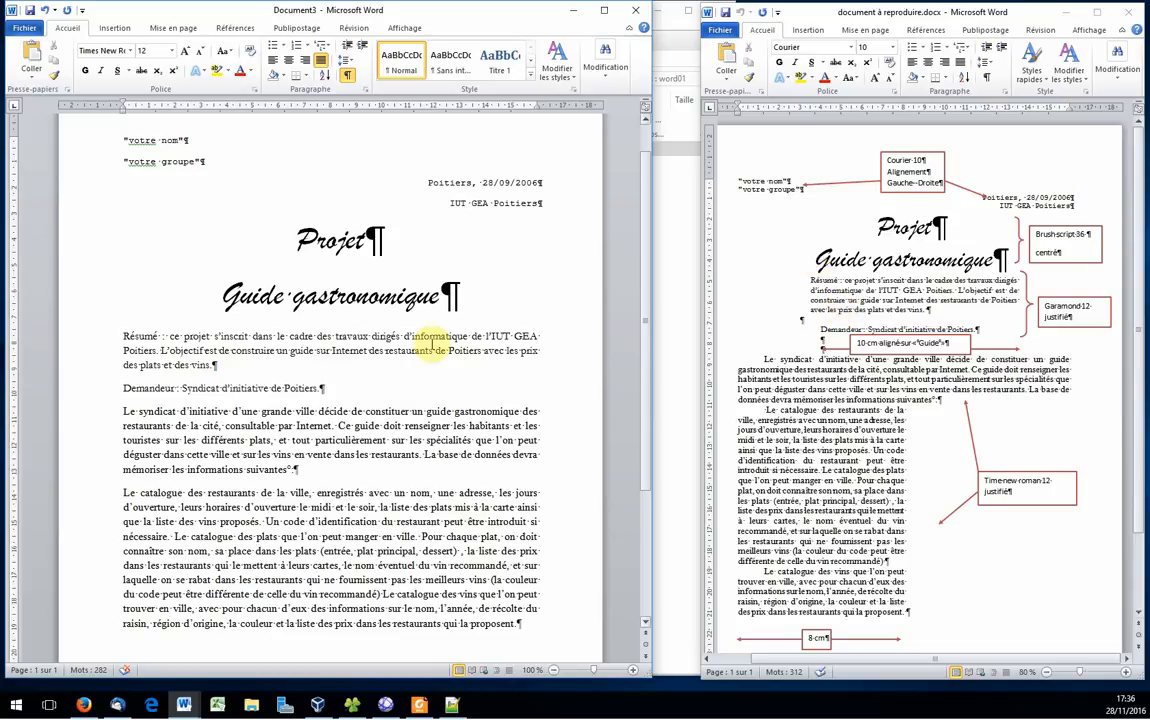
left_click_drag(108, 338, 123, 393)
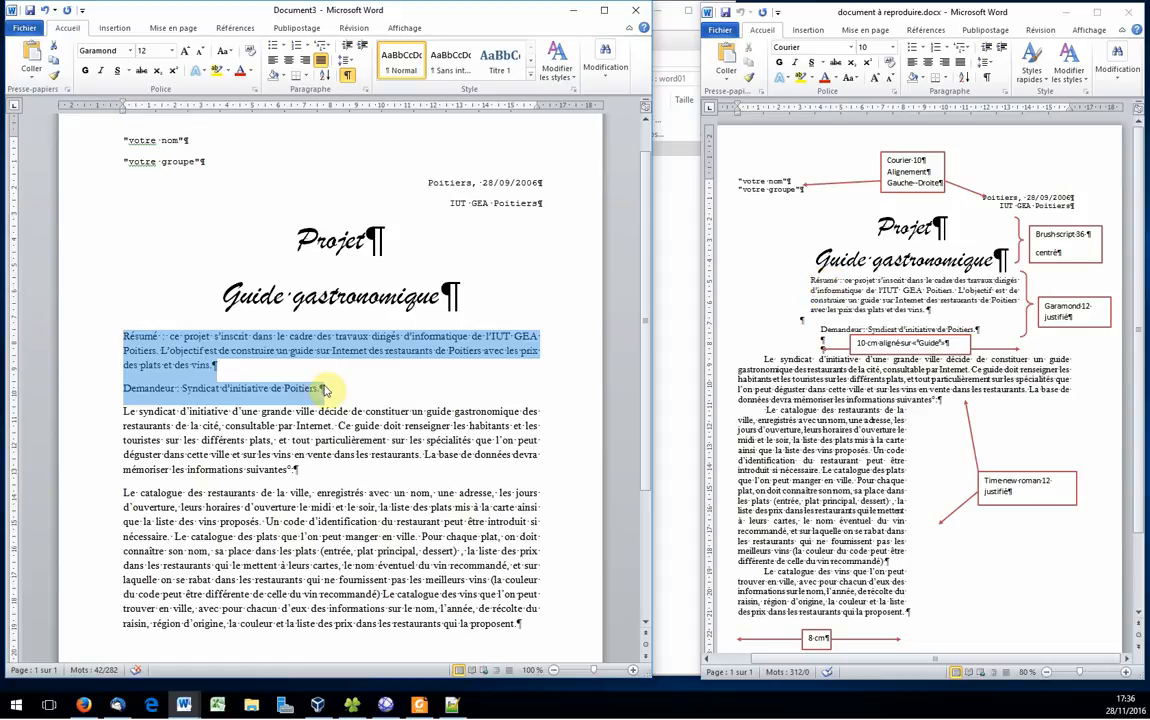
left_click_drag(124, 113, 124, 114)
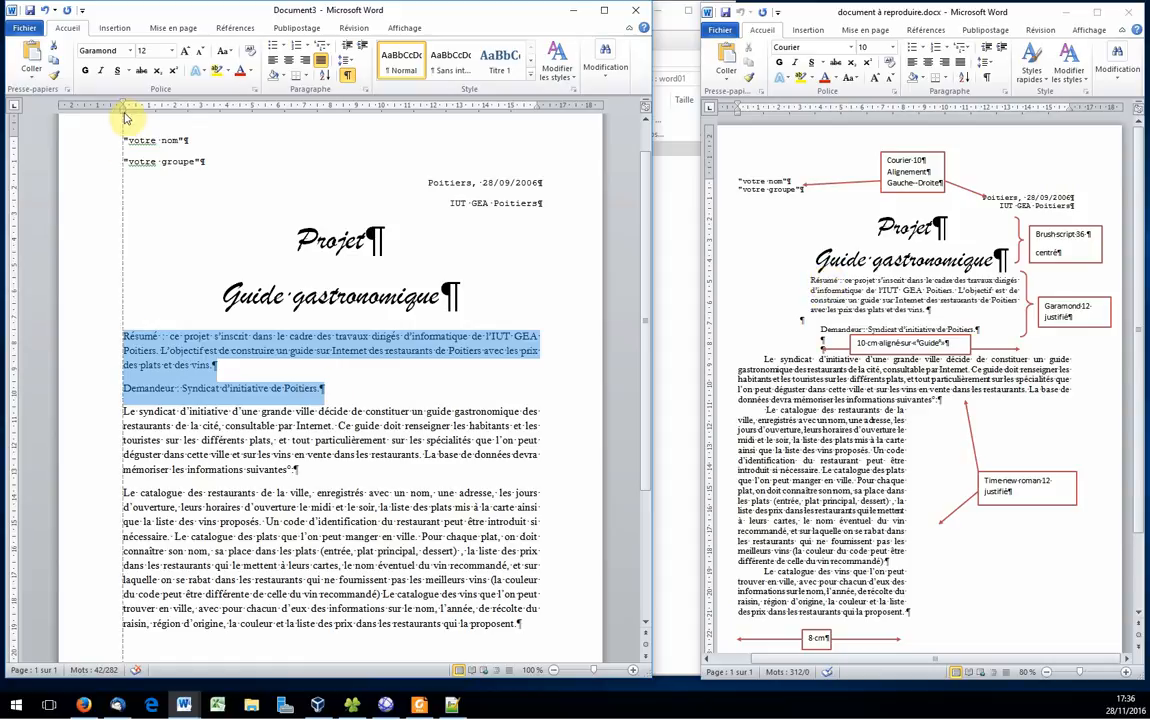
left_click_drag(124, 117, 227, 128)
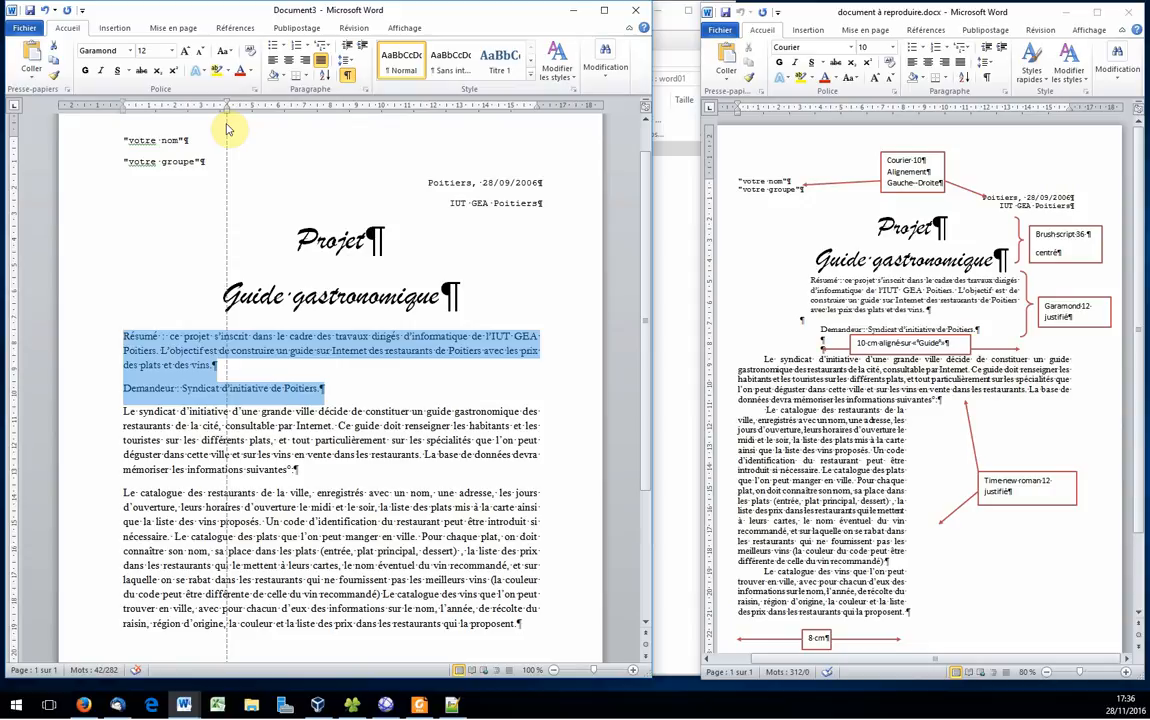
left_click_drag(227, 128, 226, 122)
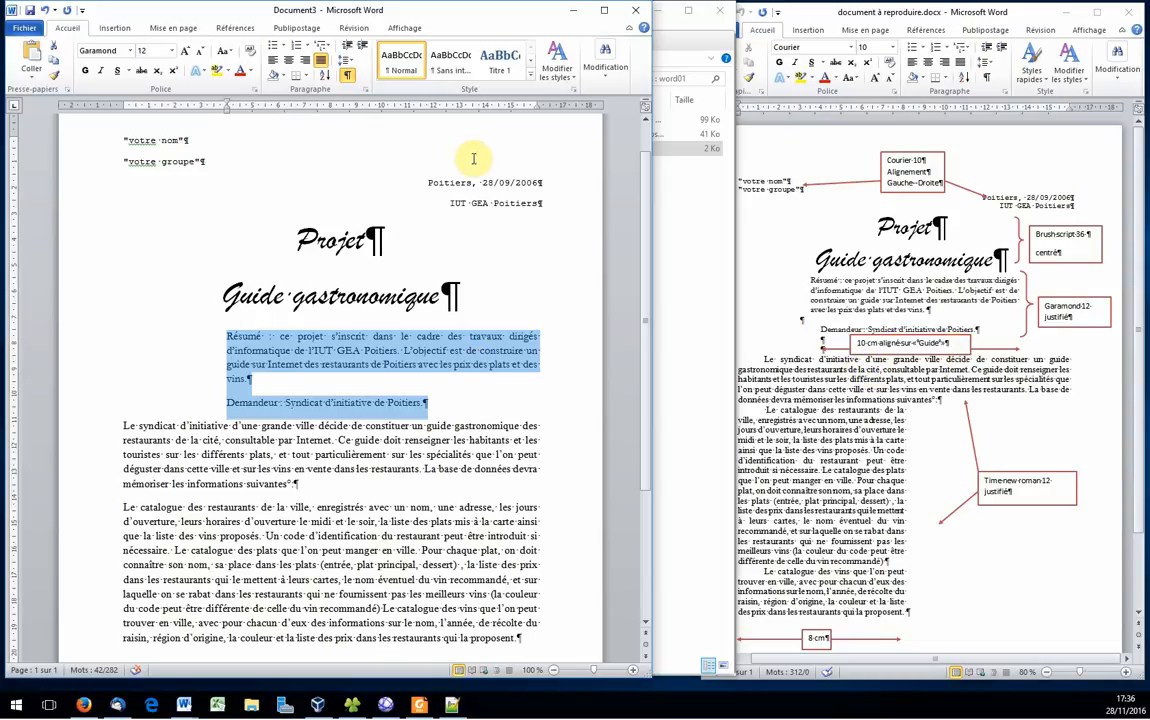
left_click_drag(538, 112, 487, 111)
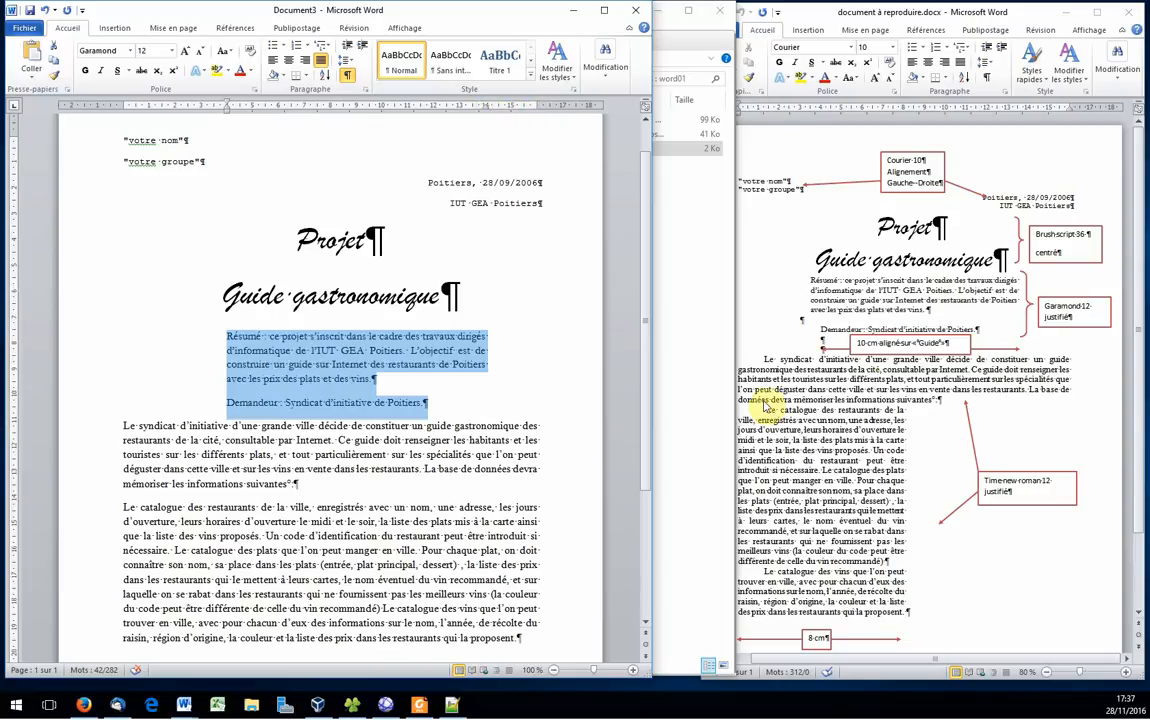
left_click(452, 408)
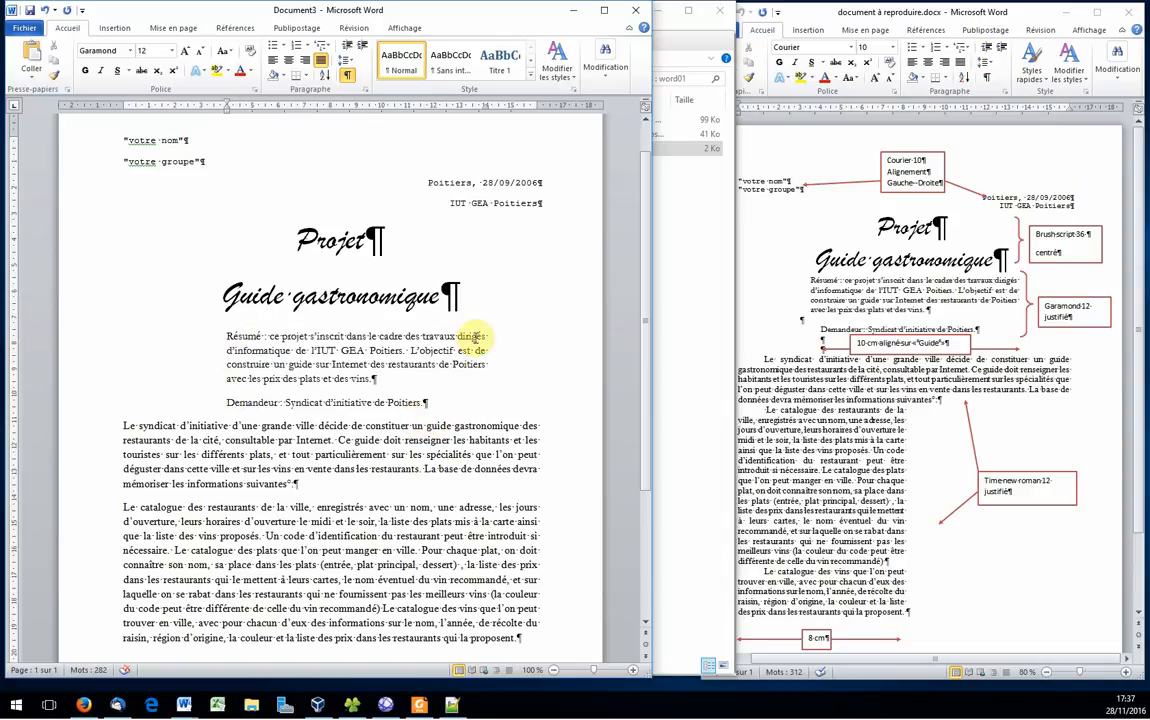
left_click(486, 336)
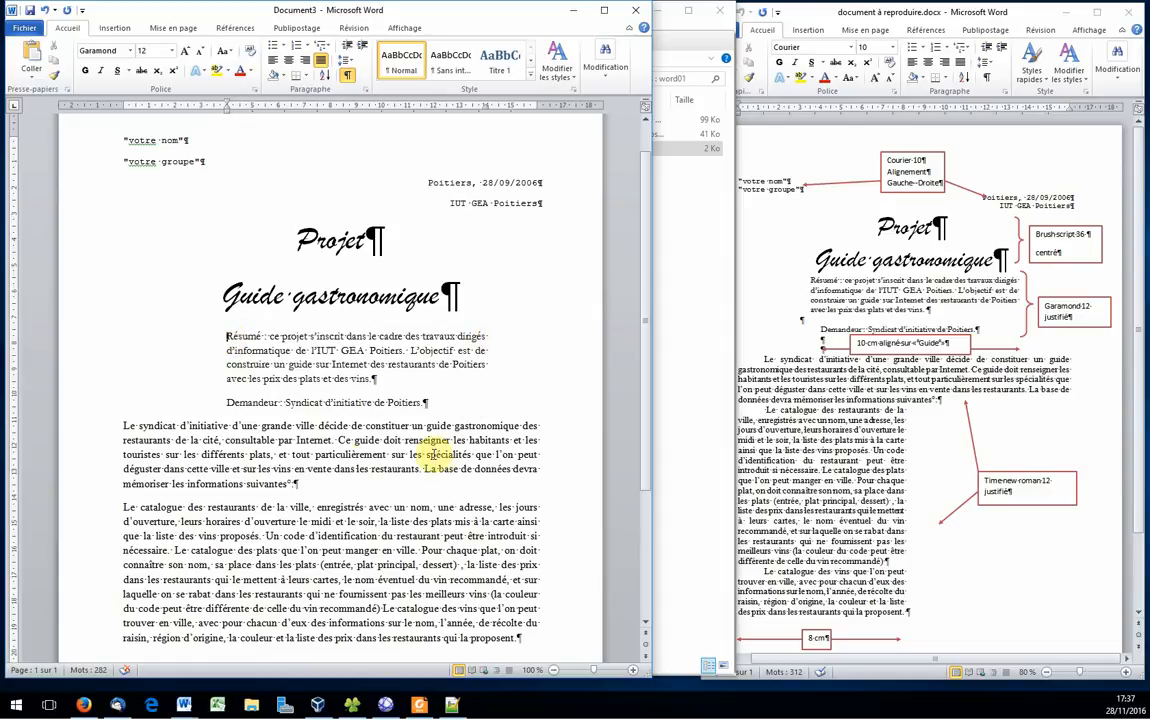
Step: Give the last paragraph, starting "Le catalogue des restaurants", a right indent of 8 cm
left_click(814, 424)
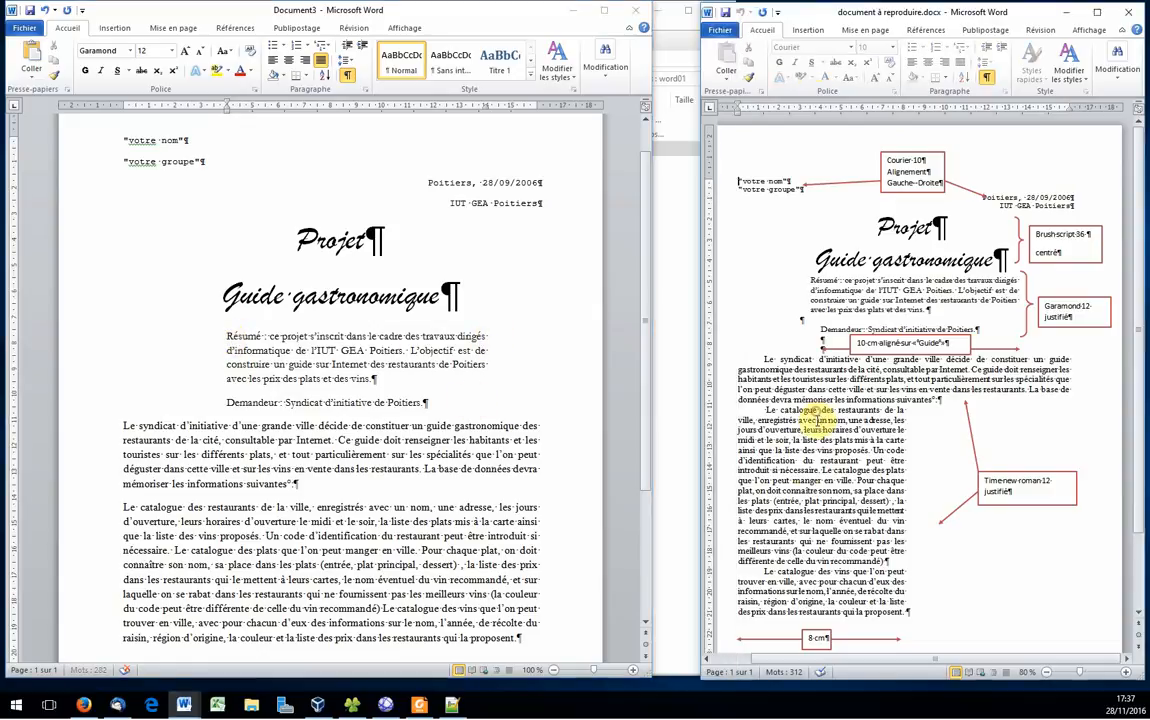
scroll(108, 500, "down", 1)
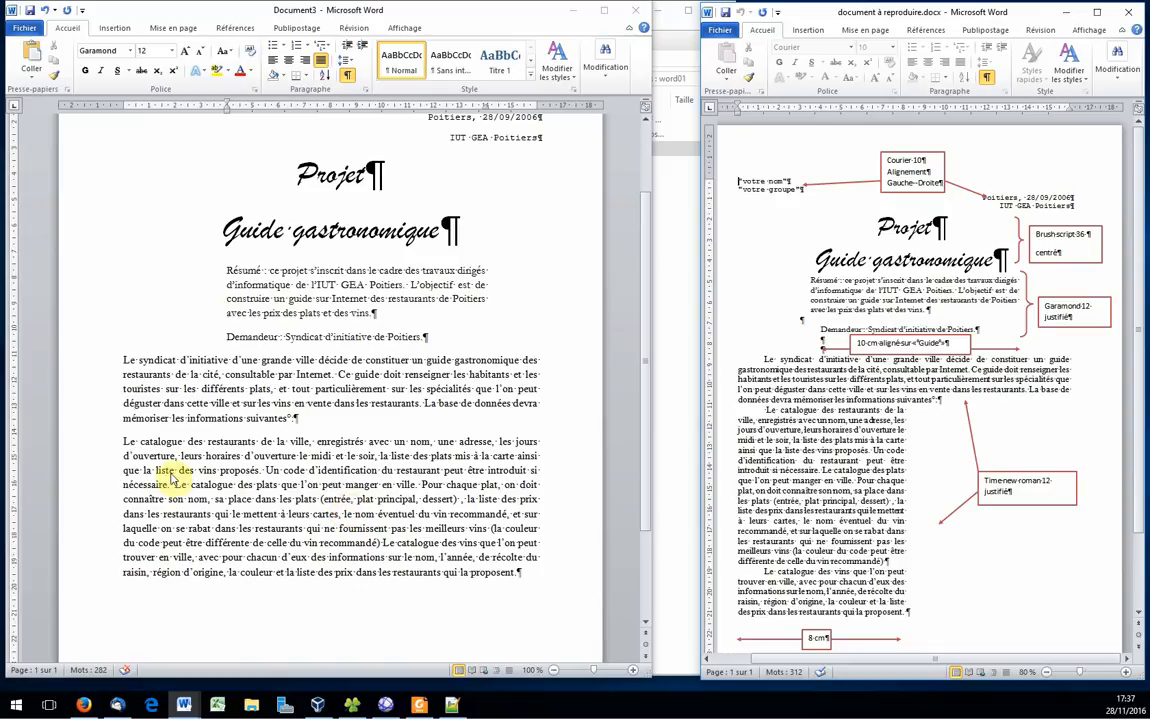
left_click(125, 444)
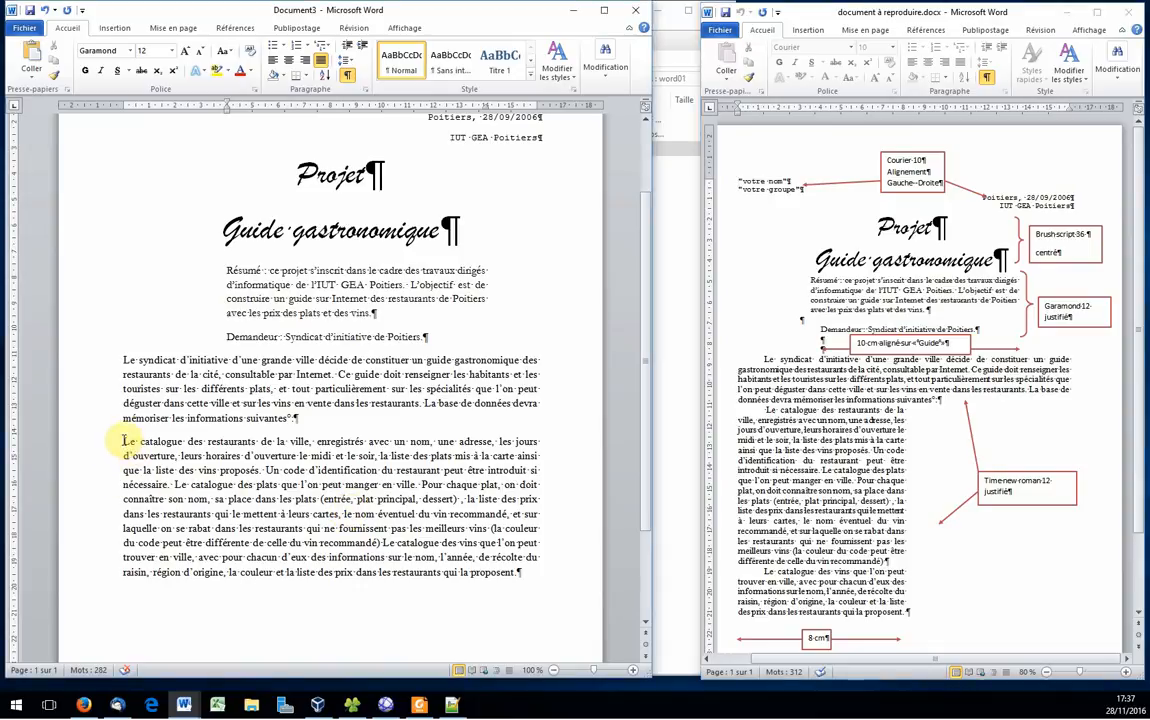
left_click_drag(123, 443, 536, 571)
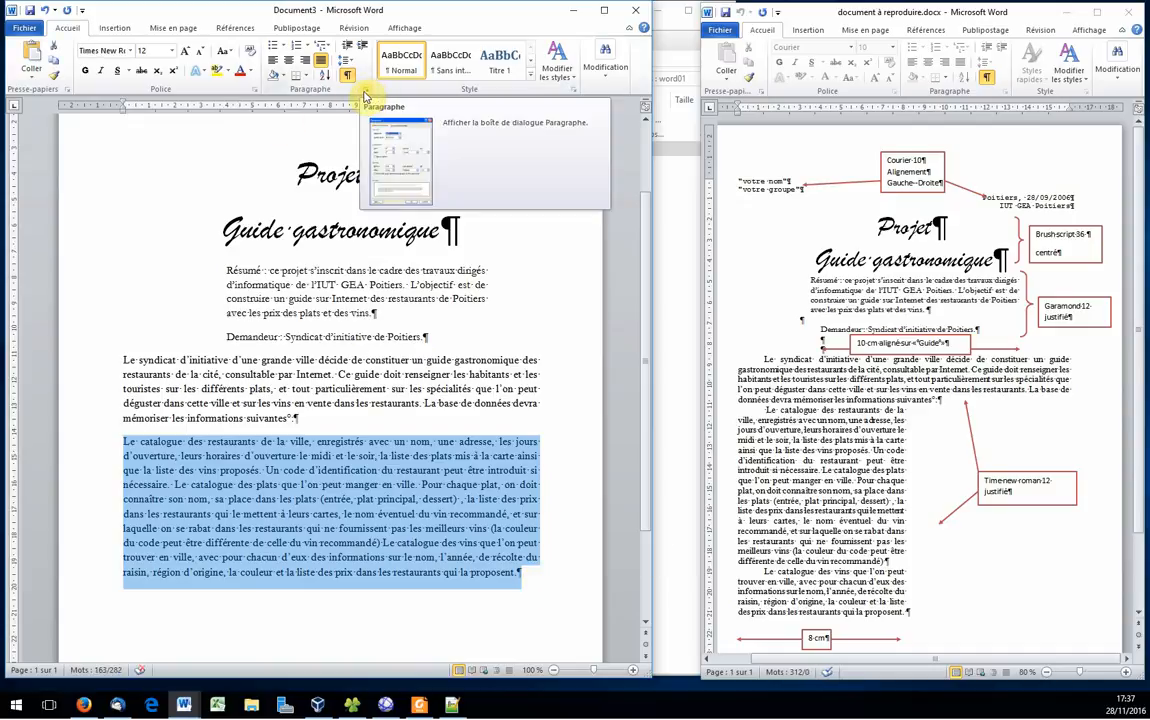
left_click(367, 90)
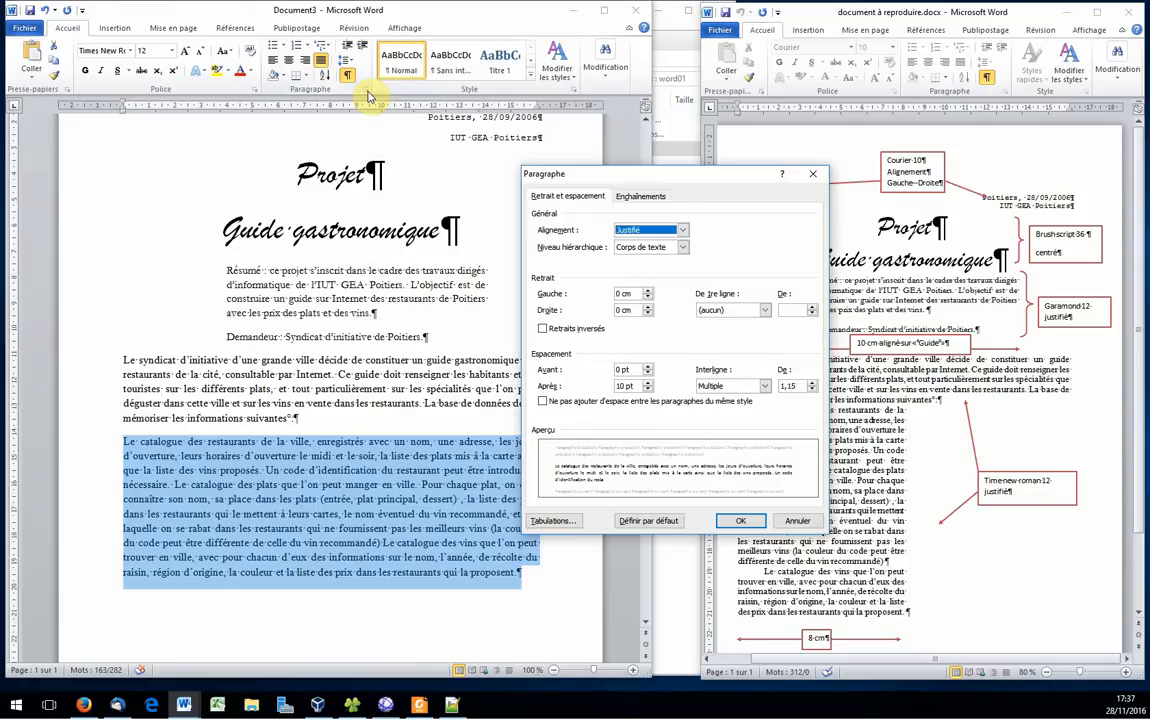
left_click_drag(669, 173, 764, 248)
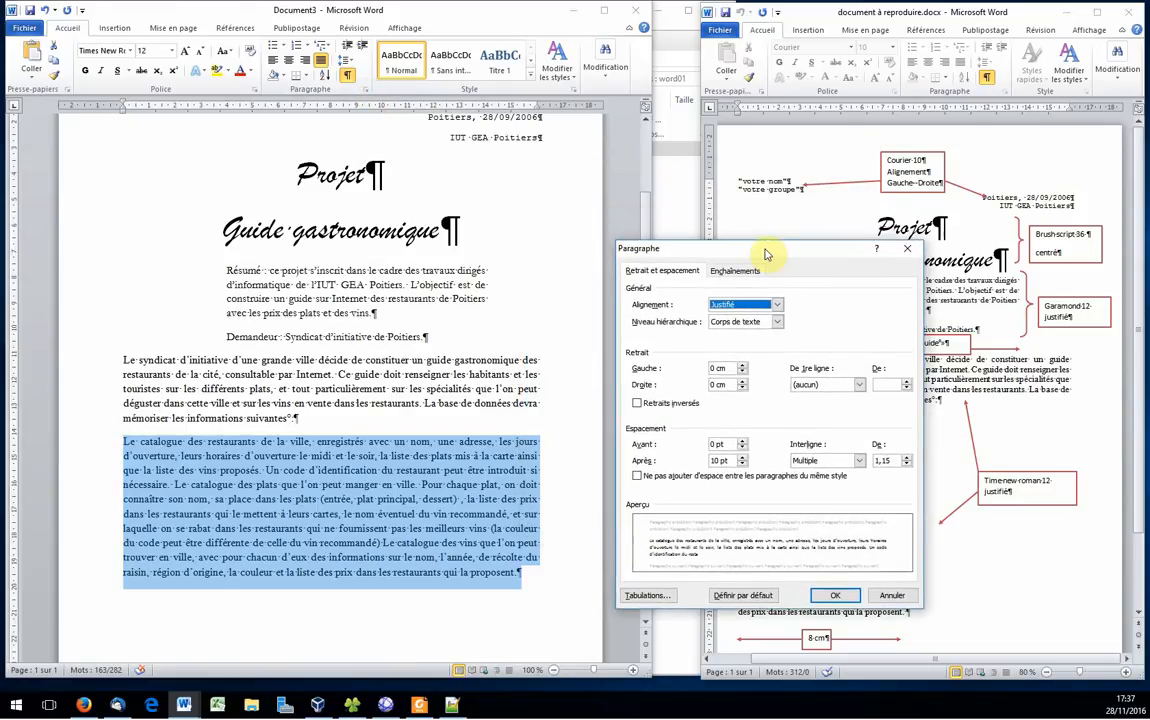
double_click(714, 386)
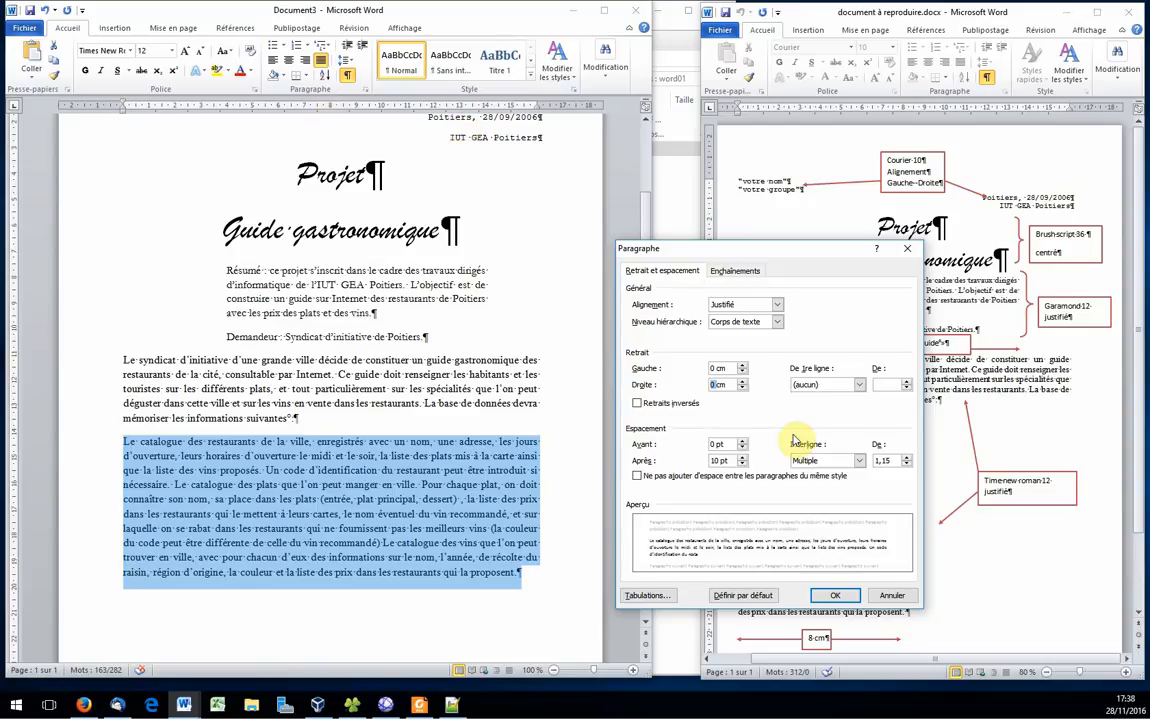
type("8")
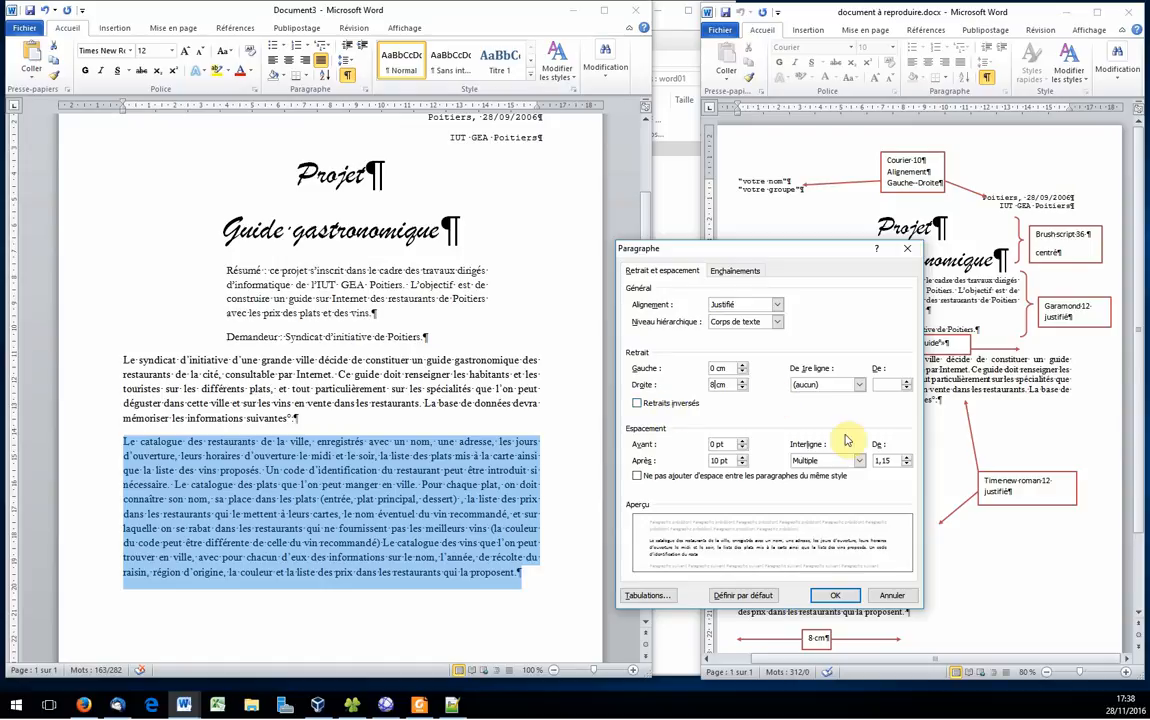
left_click(843, 596)
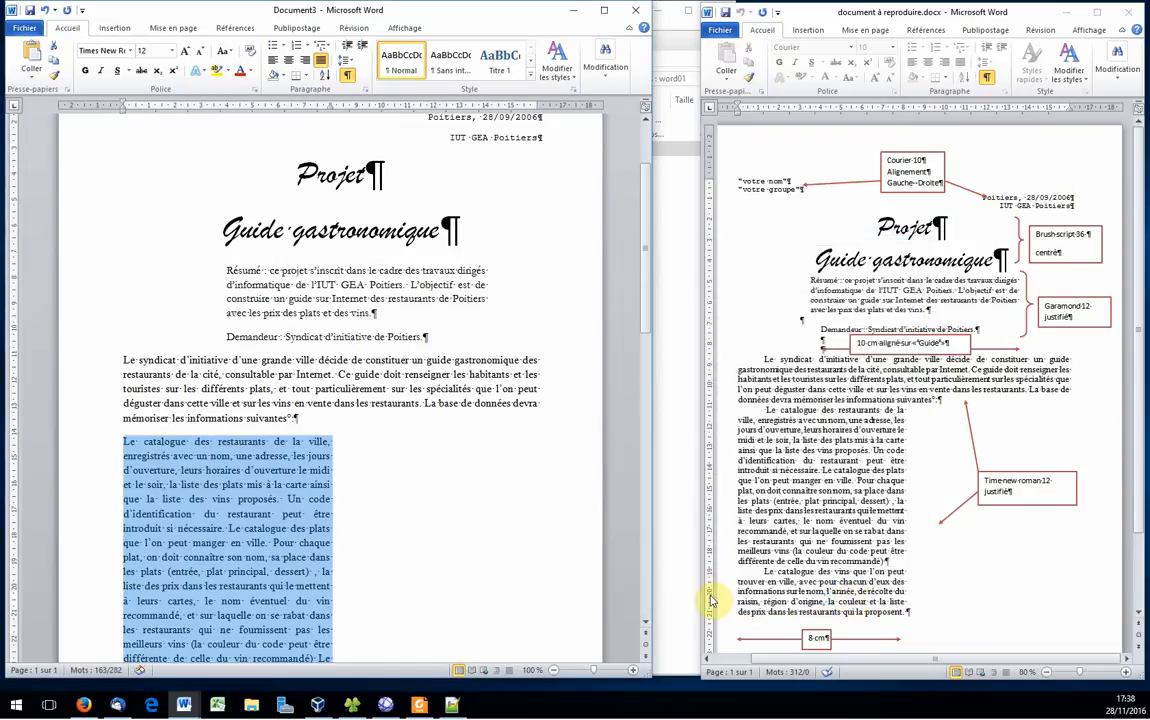
Step: Compare the paragraph spacing and page length of the new document with the model document
scroll(401, 535, "down", 7)
scroll(405, 533, "up", 2)
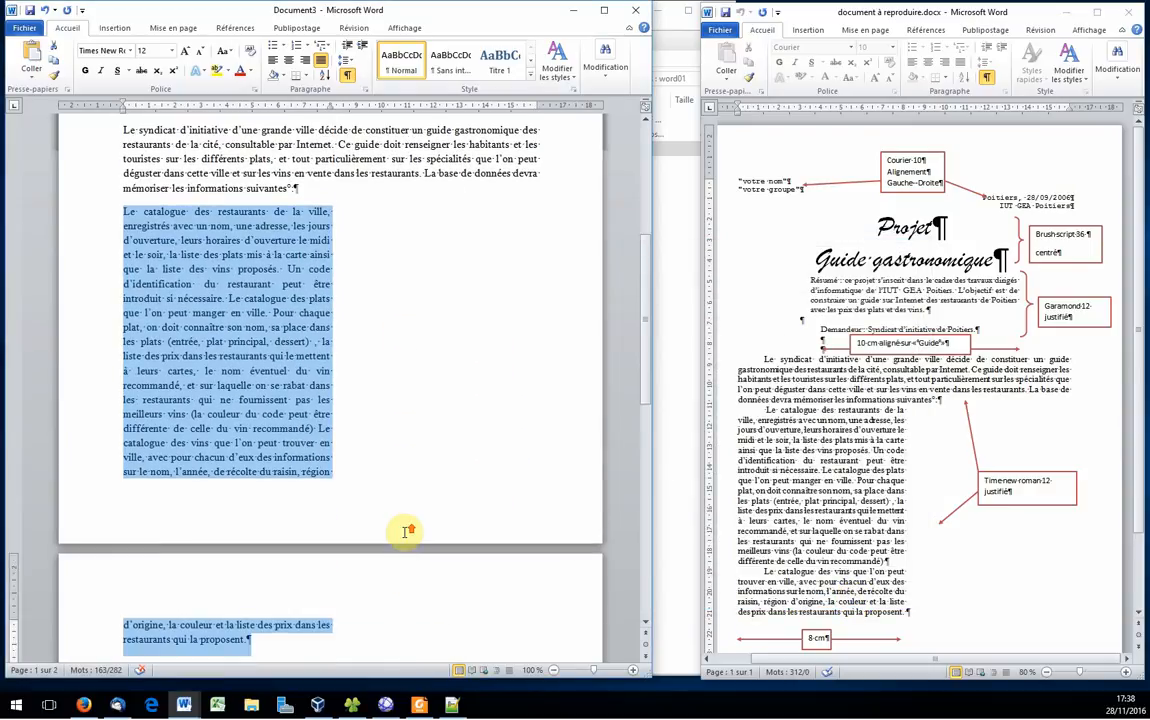
scroll(405, 532, "up", 4)
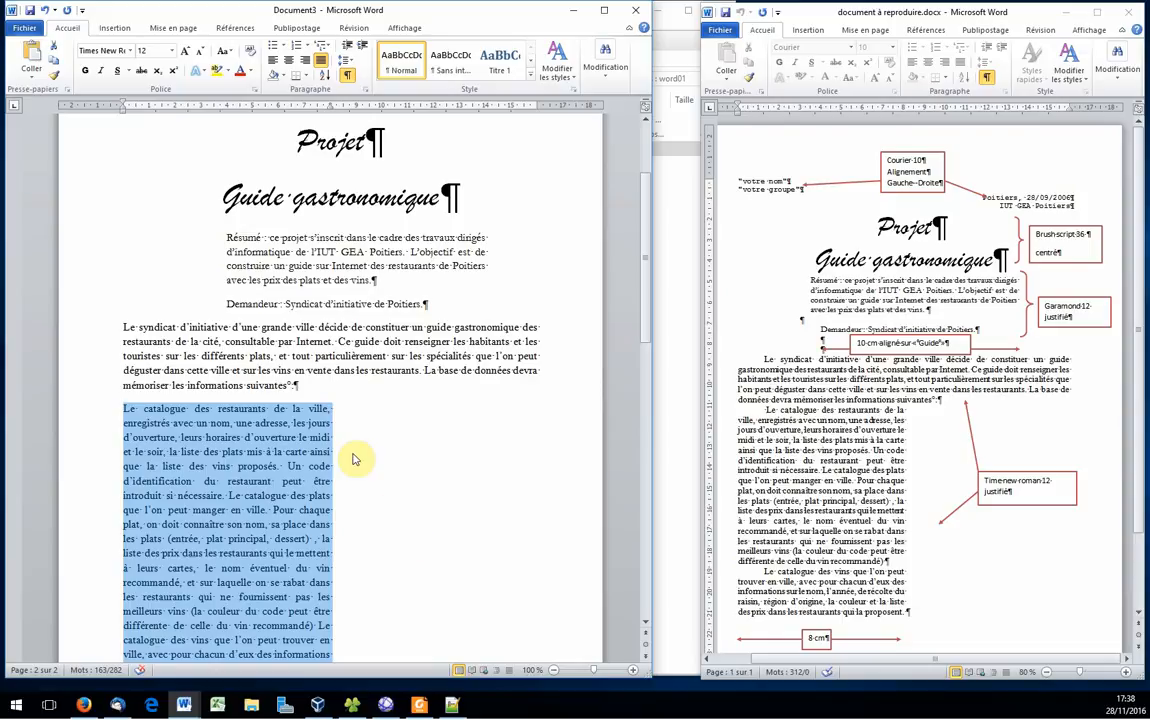
left_click(346, 453)
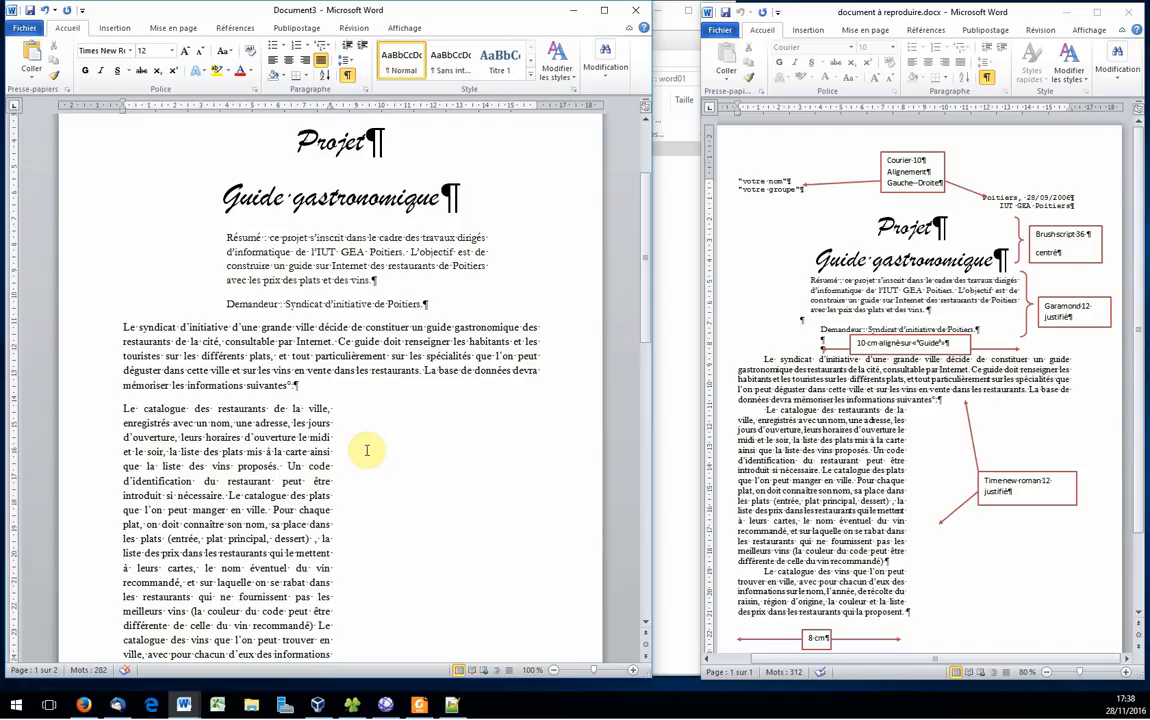
scroll(515, 405, "down", 5)
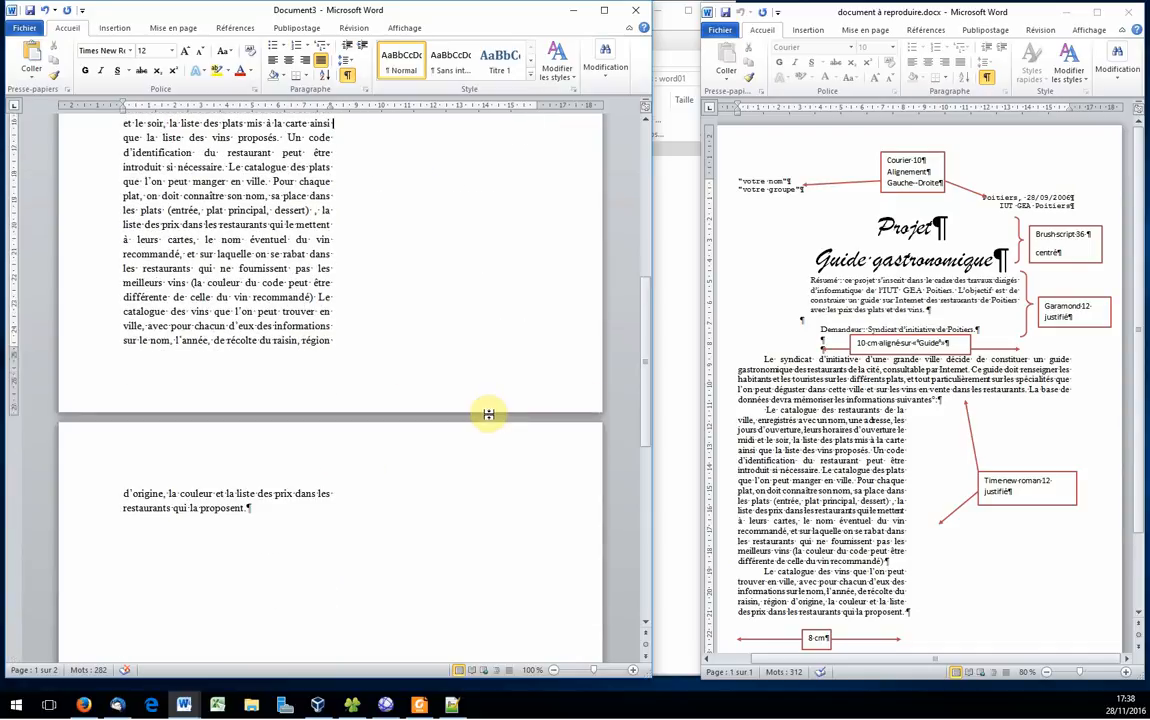
scroll(489, 414, "up", 5)
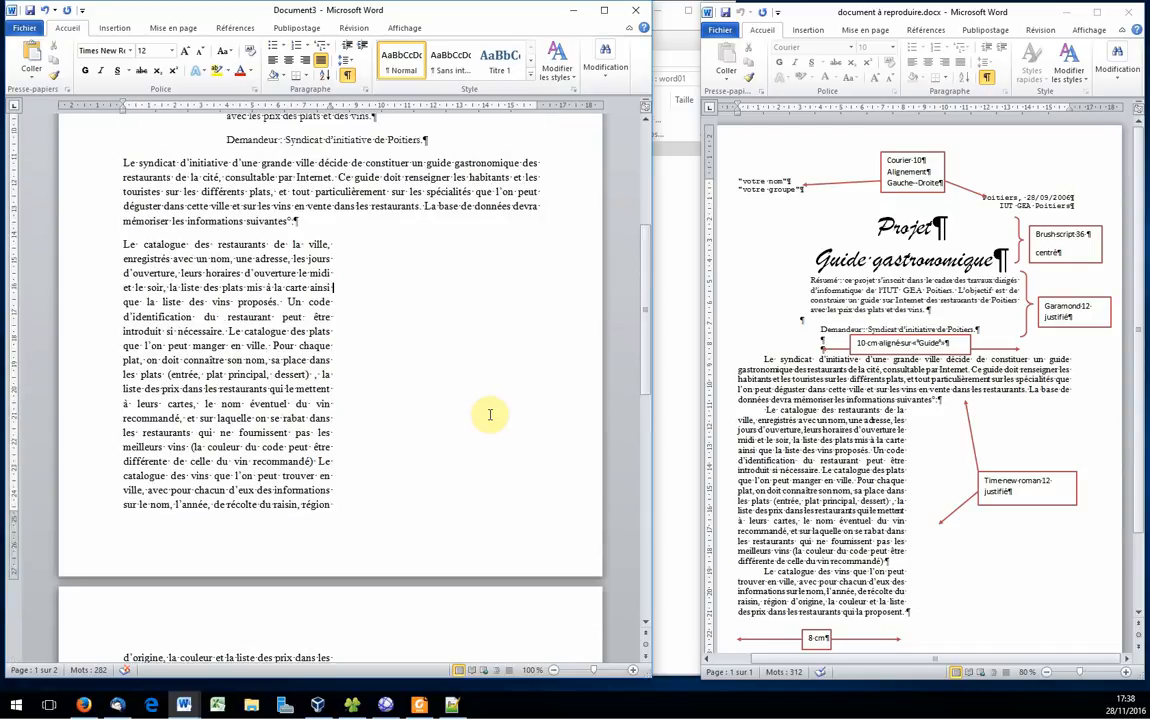
scroll(491, 414, "up", 3)
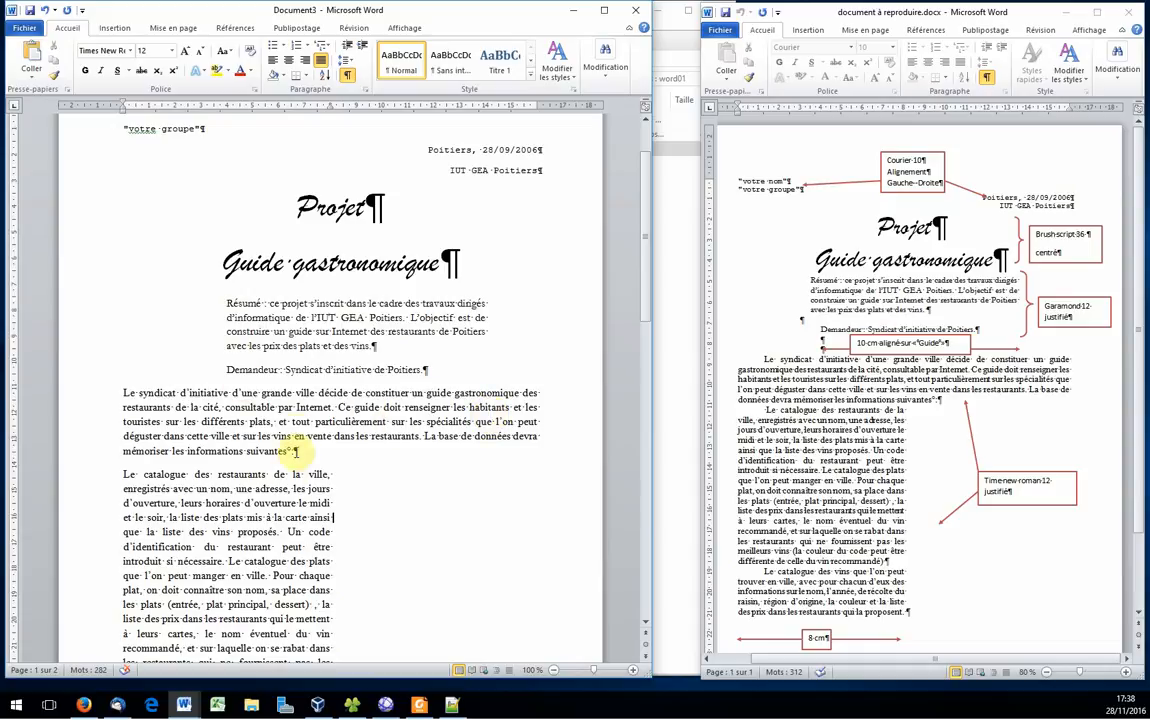
scroll(288, 440, "down", 4)
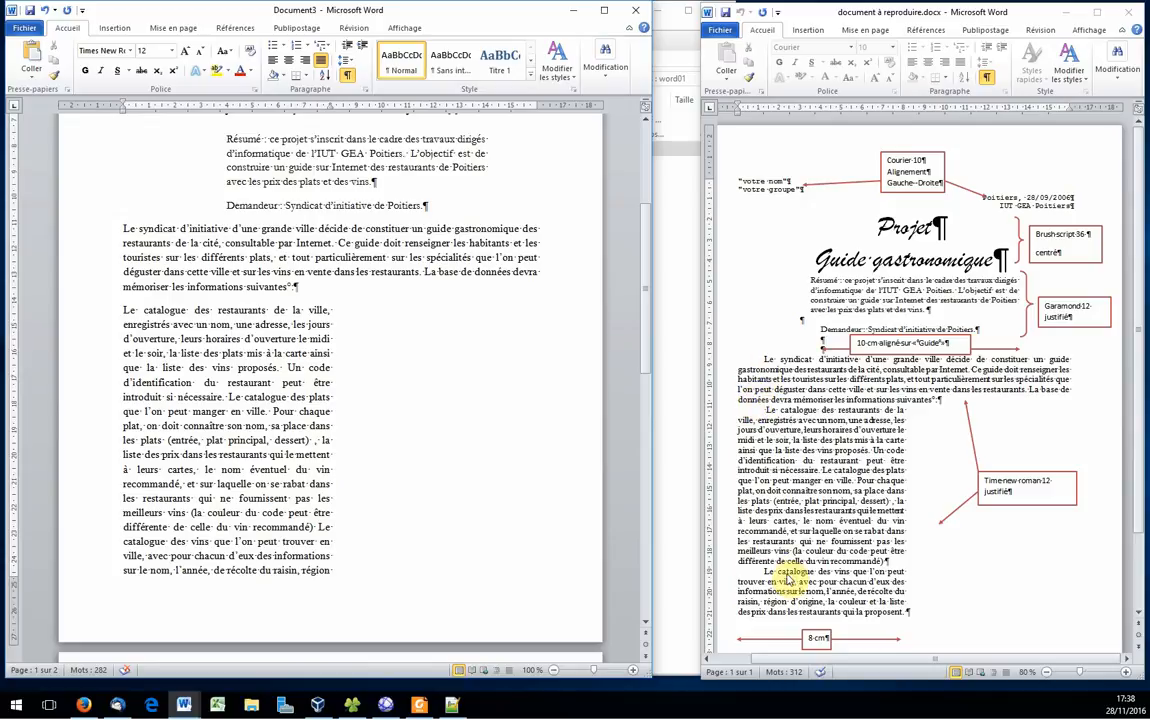
scroll(248, 342, "up", 6)
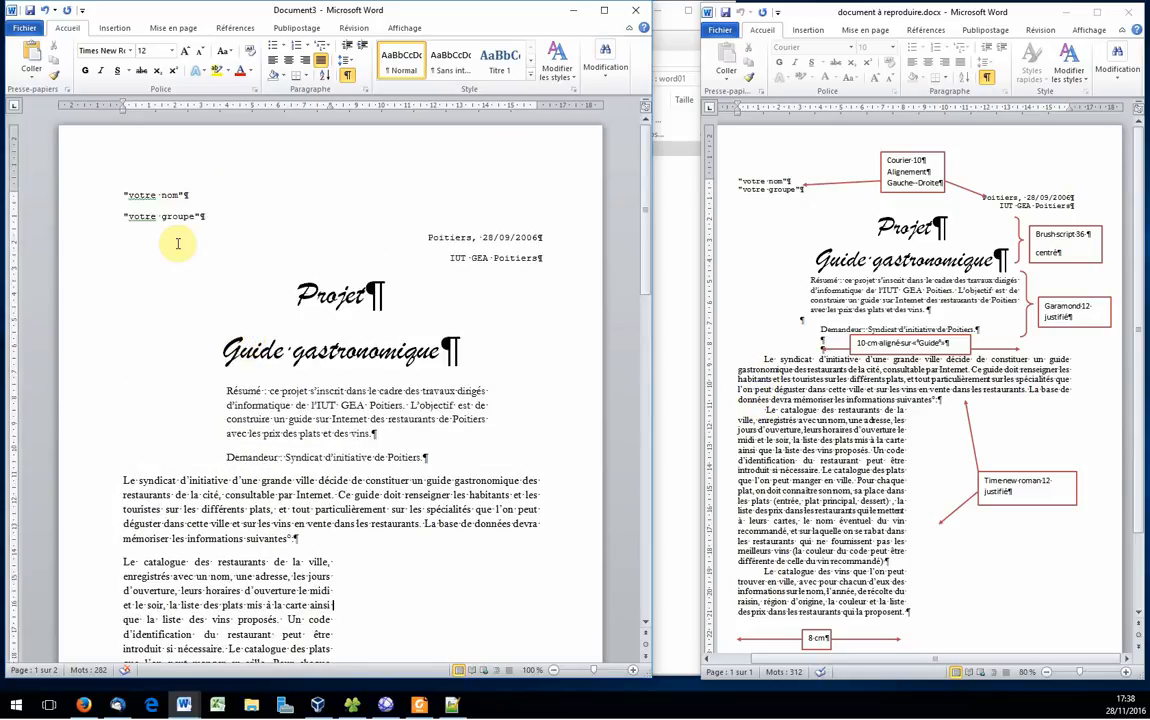
Step: Remove the space after the paragraphs from "votre nom" through "Guide gastronomique"
left_click_drag(84, 194, 320, 383)
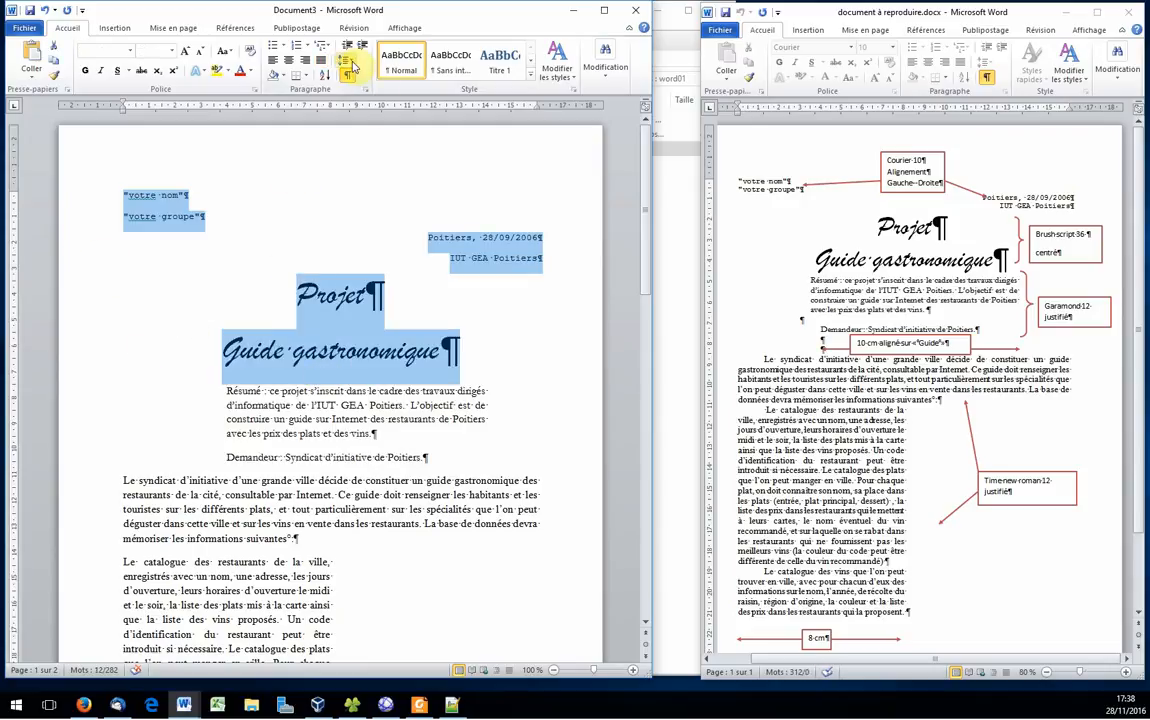
left_click(347, 62)
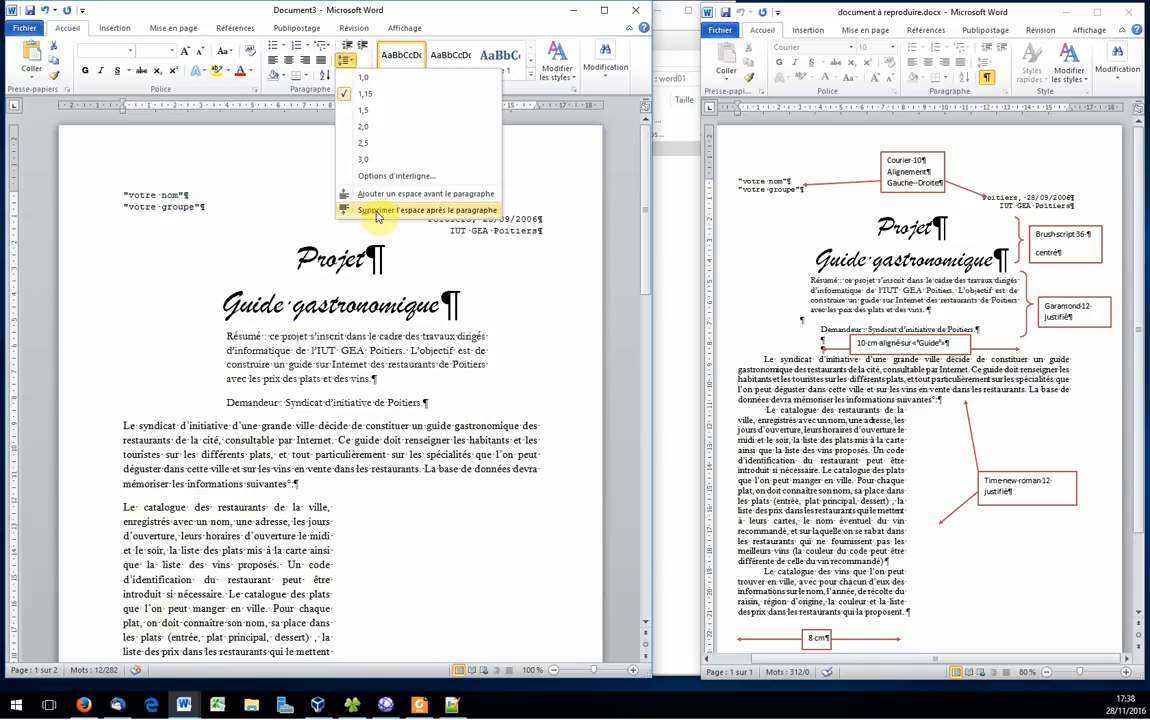
left_click(378, 211)
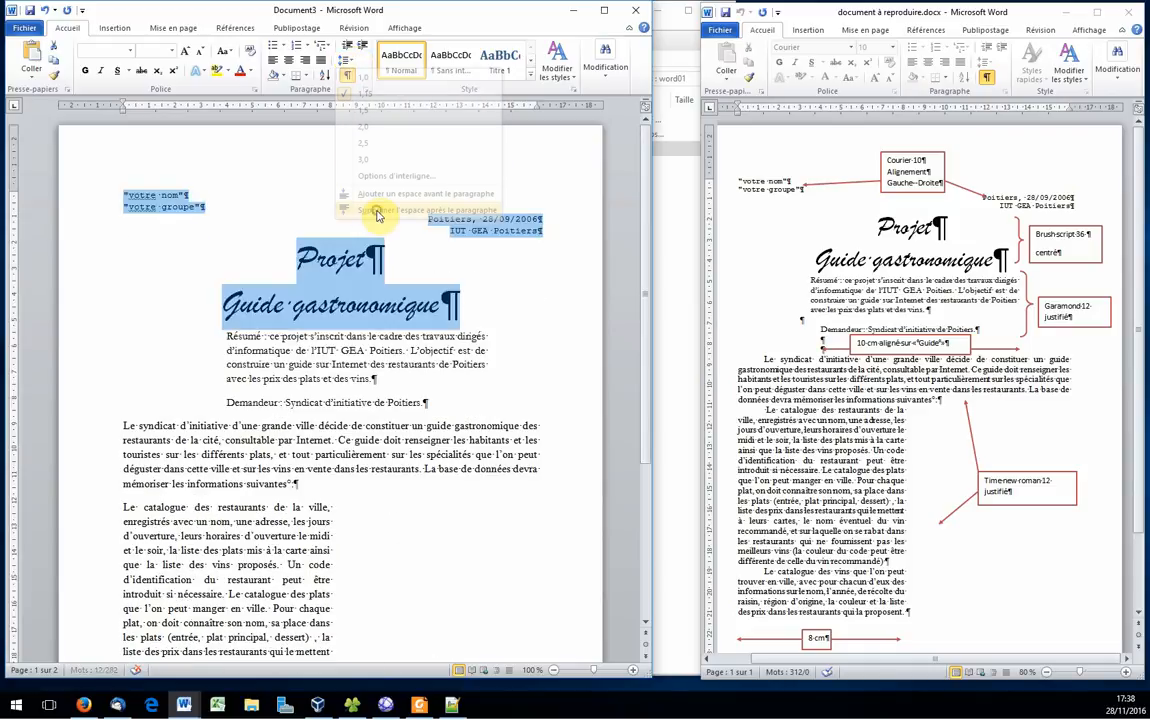
Step: Remove the space after the paragraph starting "Le syndicat d'initiative d'une grande ville"
scroll(378, 308, "down", 5)
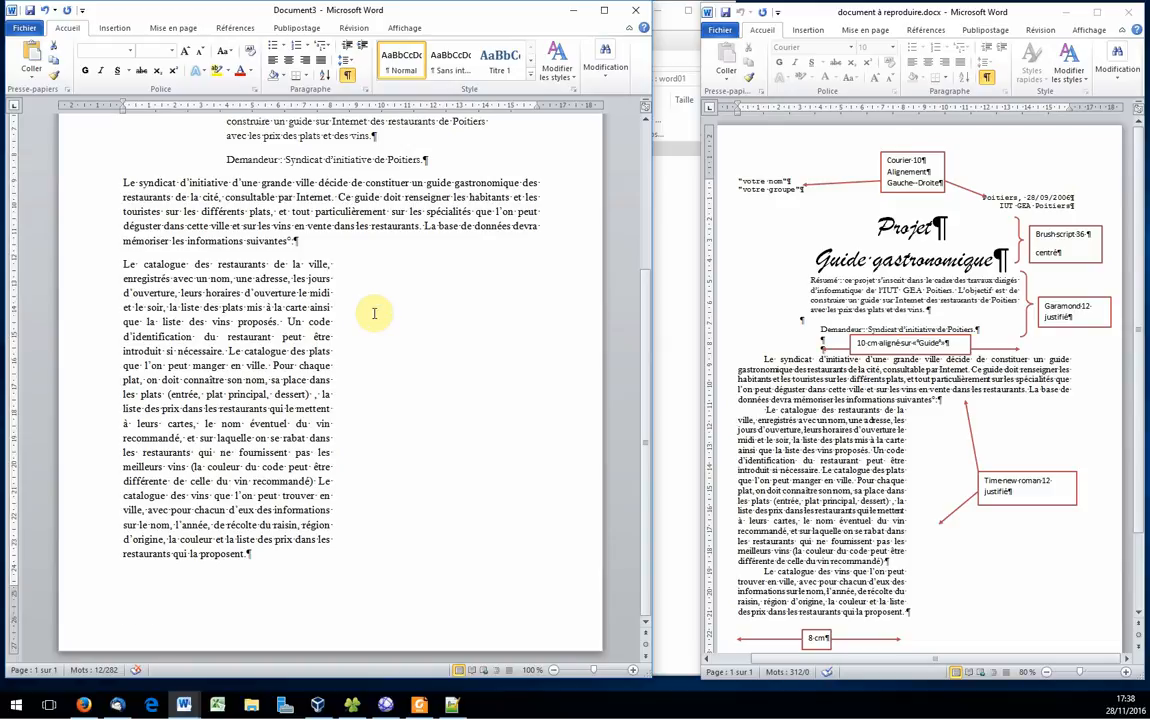
scroll(374, 313, "up", 4)
scroll(378, 308, "down", 3)
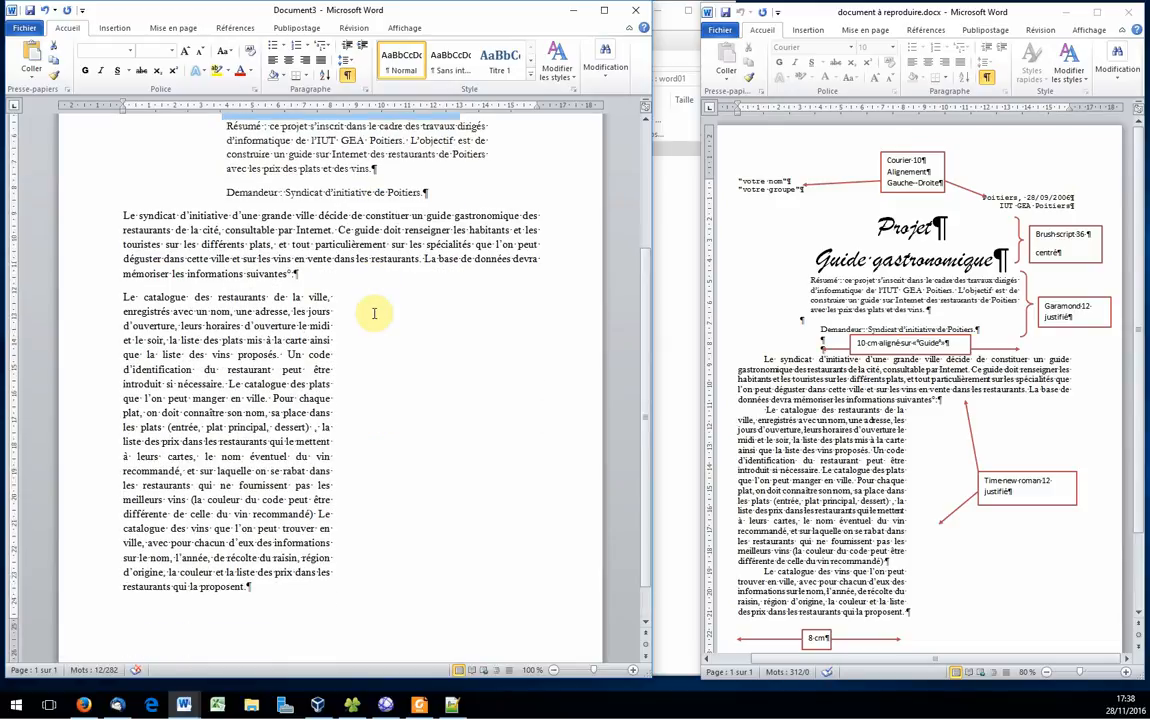
scroll(306, 543, "up", 3)
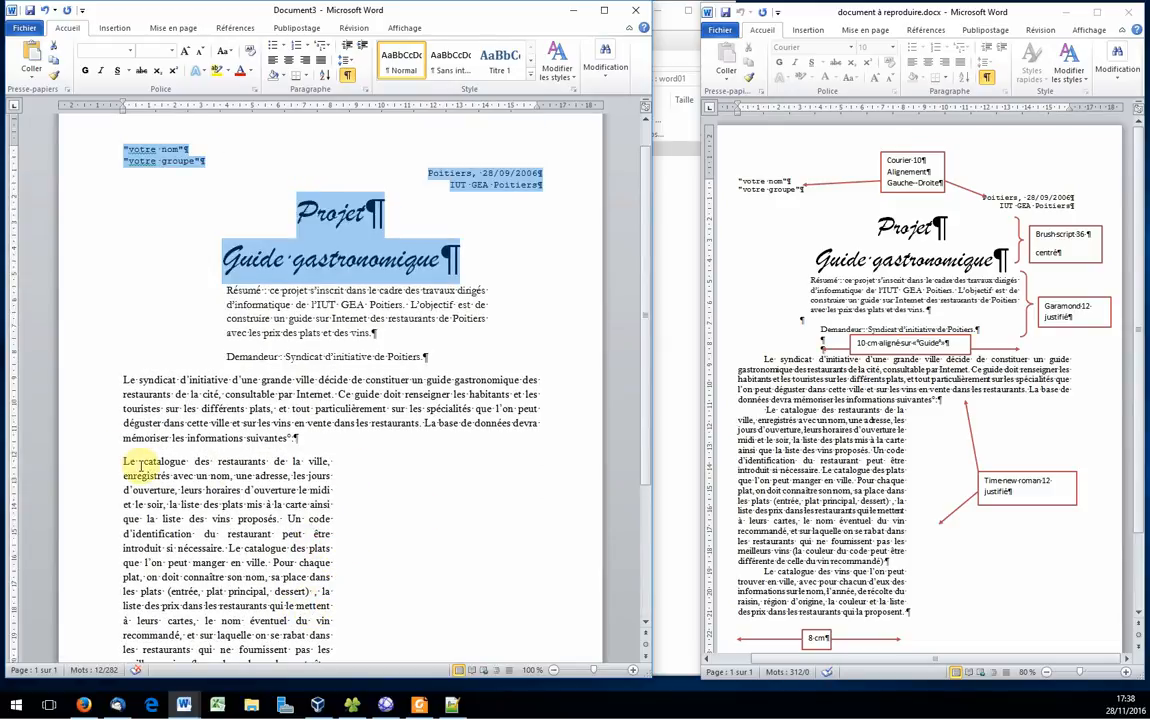
left_click(127, 438)
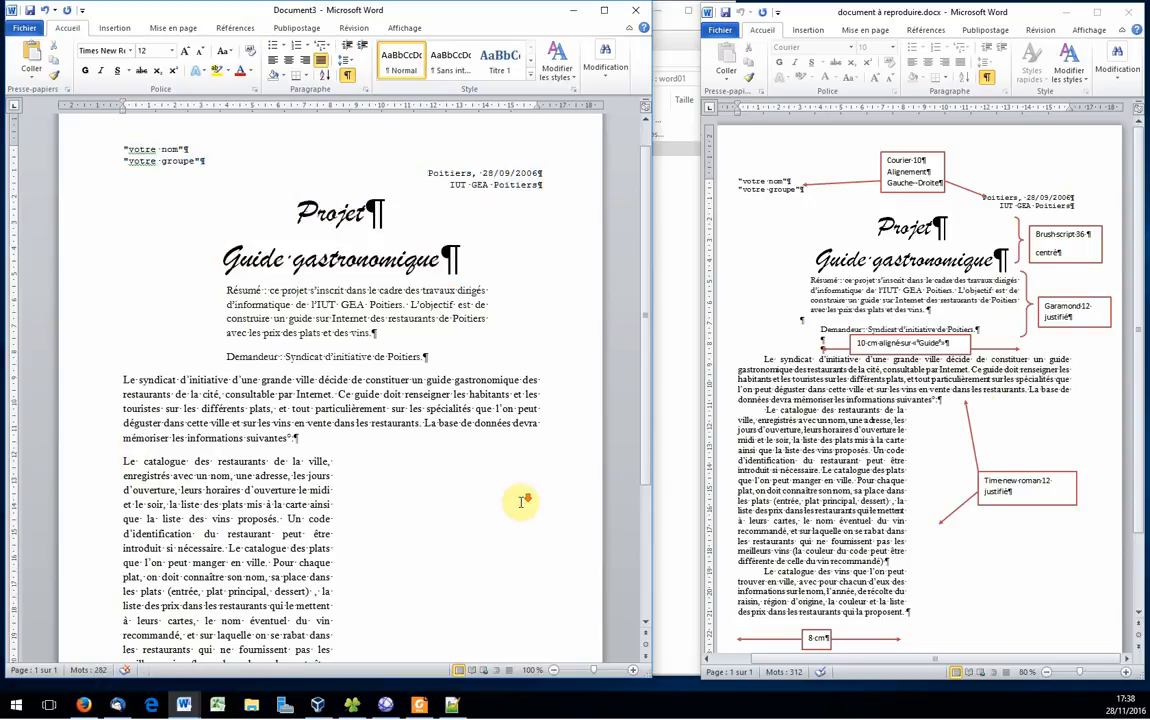
scroll(475, 504, "down", 3)
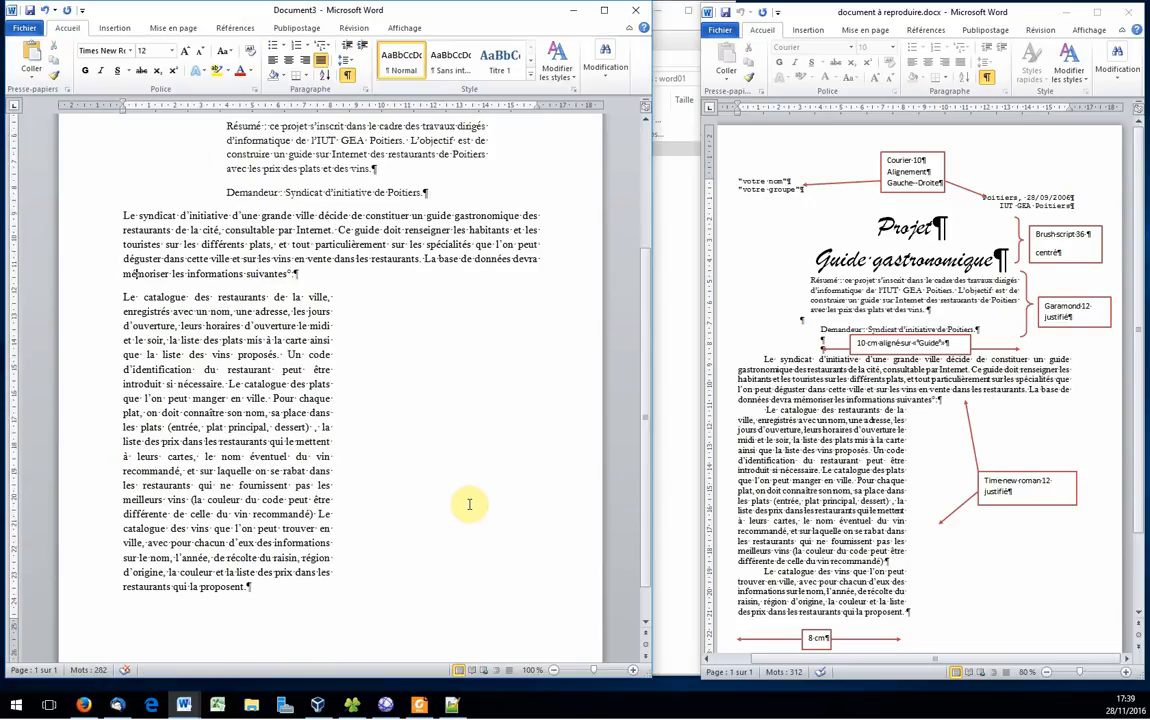
left_click(349, 61)
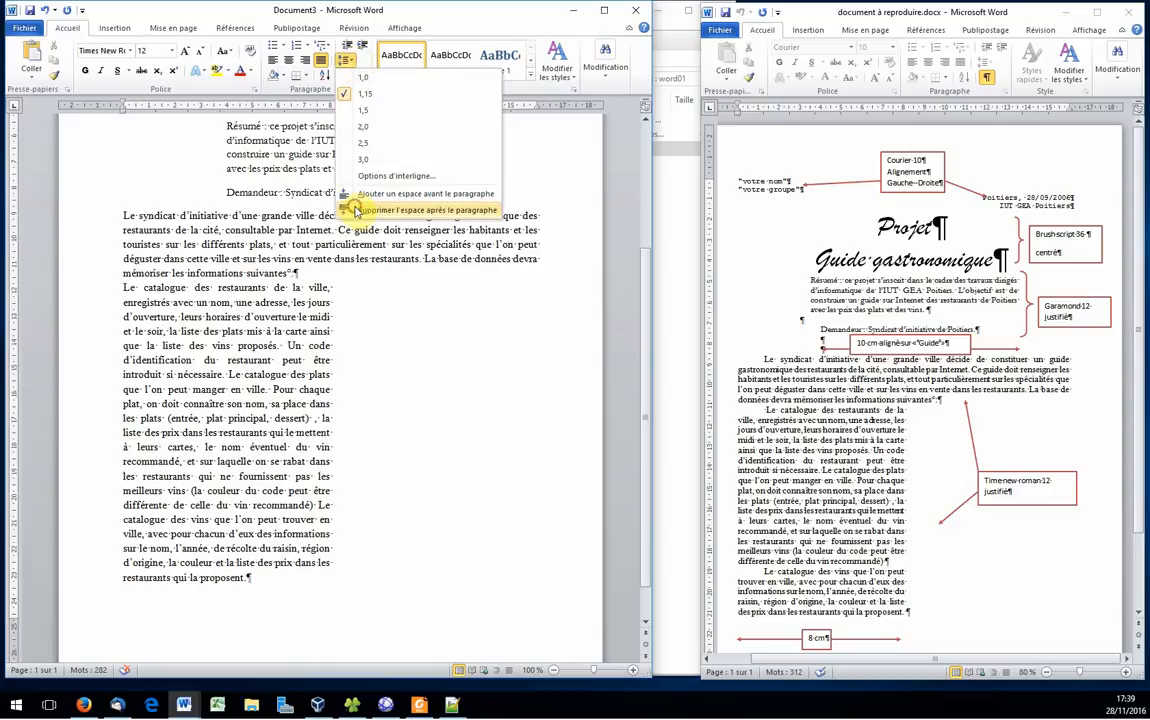
left_click(345, 212)
Step: Split the last paragraph so that "Le catalogue des vins" starts a new paragraph, deleting the space in front of it
scroll(420, 352, "up", 1)
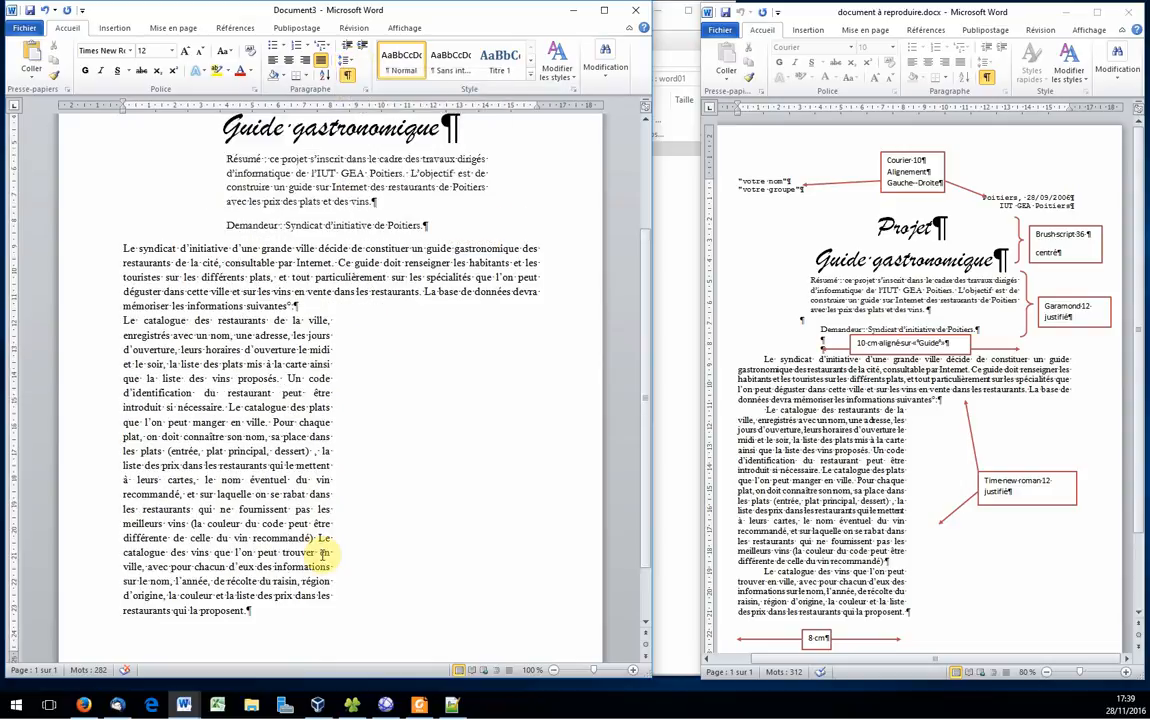
left_click(318, 537)
key("Delete")
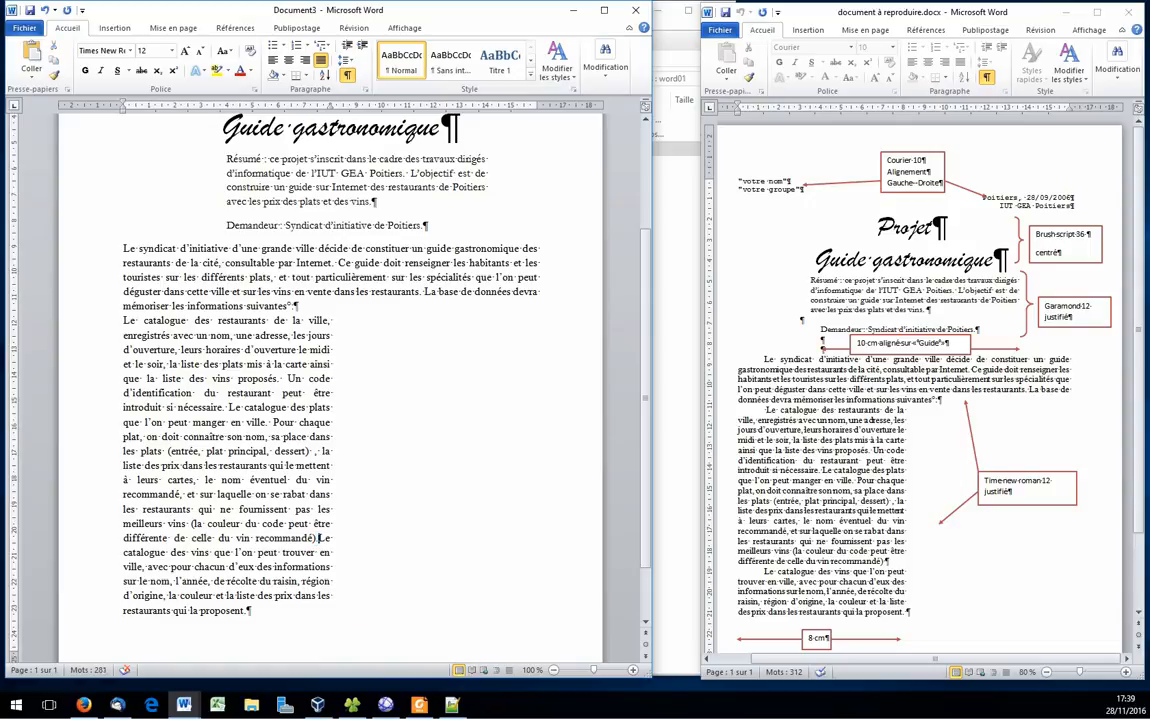
key("Return")
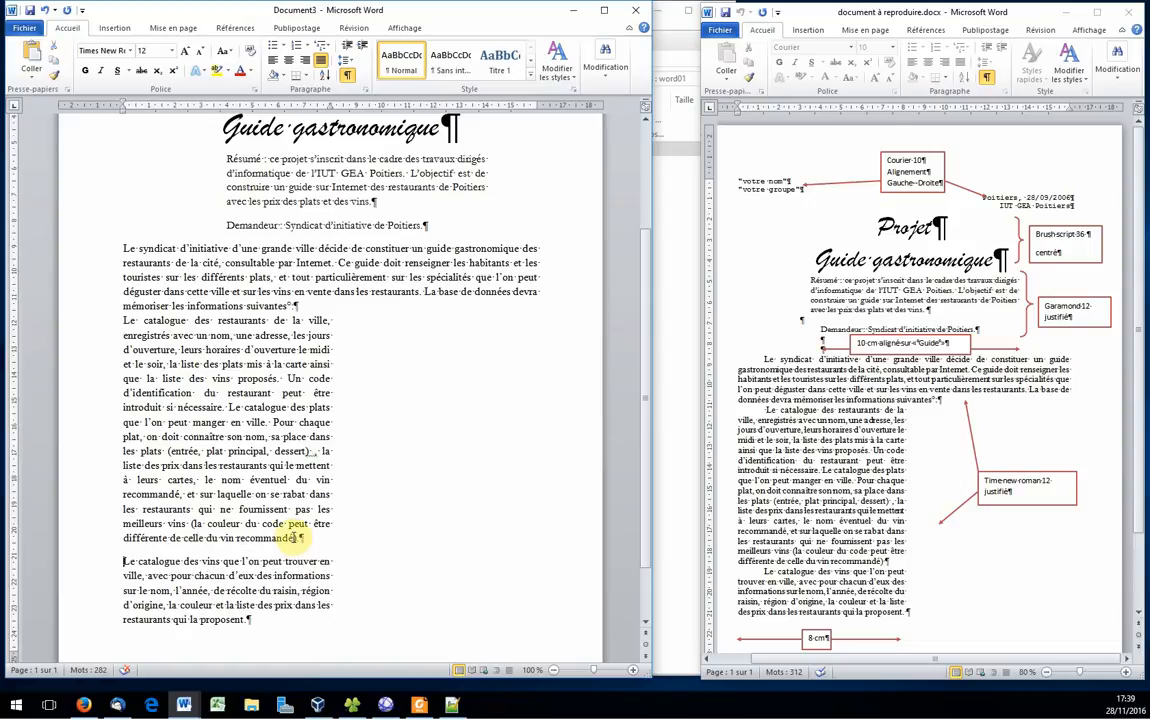
Step: Remove the space after the paragraph ending in "celle du vin recommandé)"
left_click(300, 537)
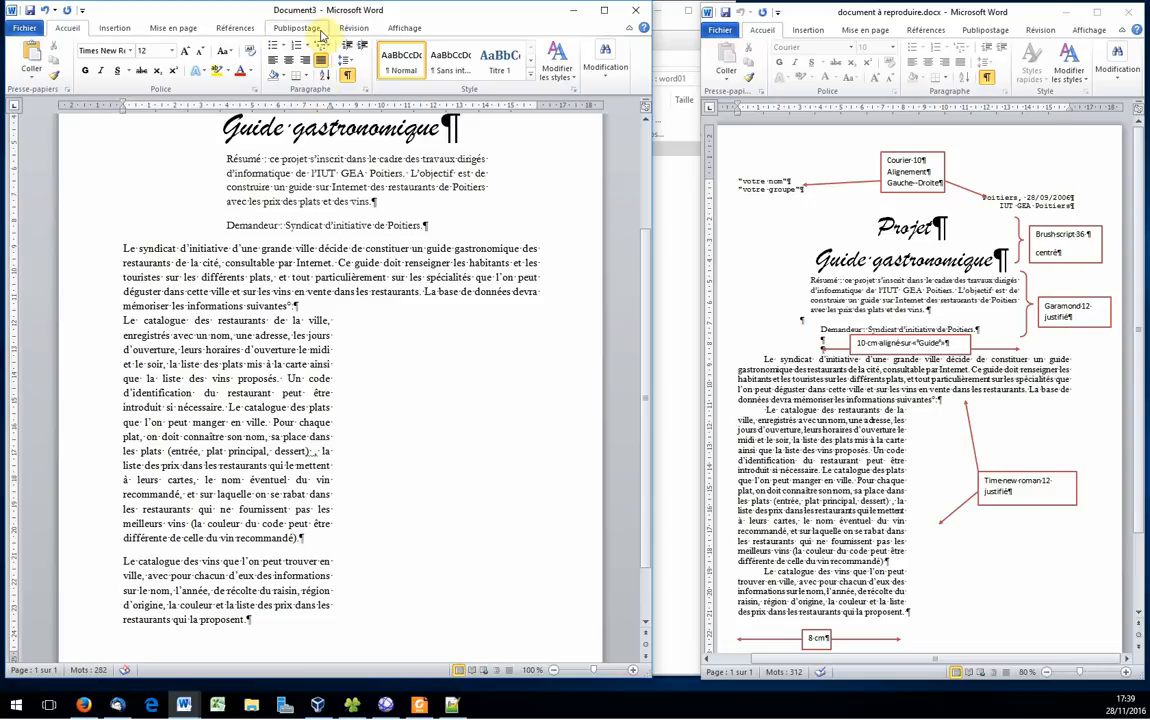
left_click(353, 63)
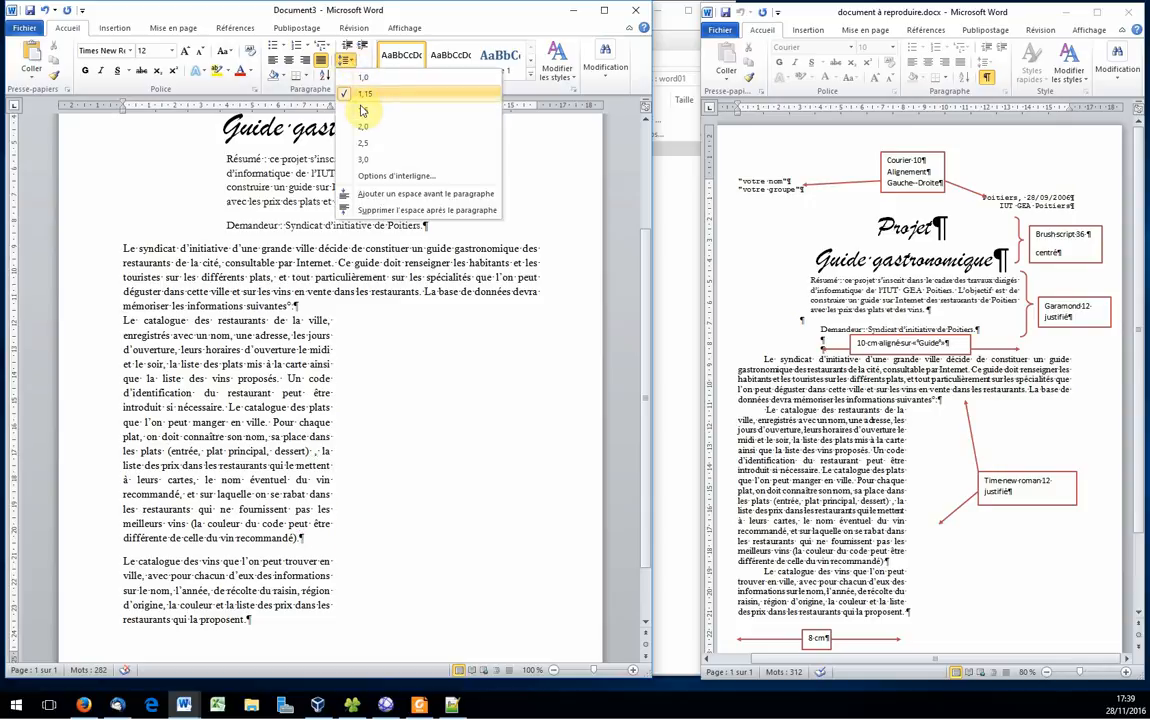
left_click(380, 211)
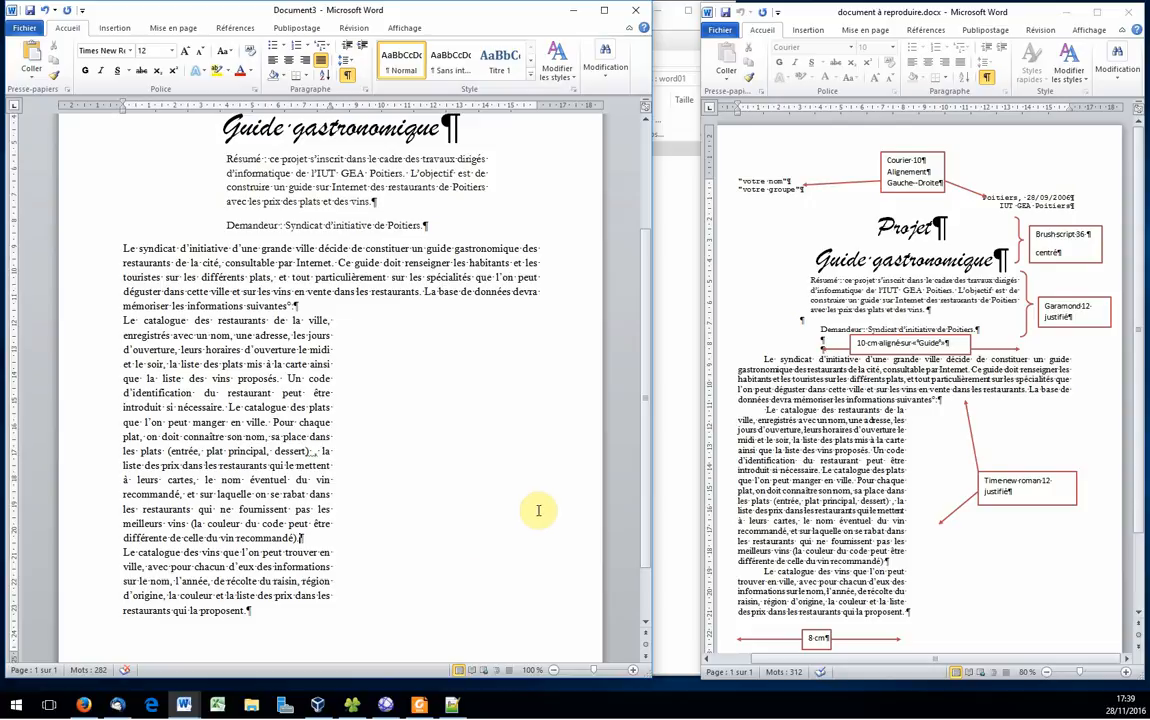
Step: Give the three body paragraphs, from "Le syndicat d'initiative" to the end of the document, a first-line indent of 1 cm
scroll(543, 525, "up", 2)
scroll(543, 525, "up", 1)
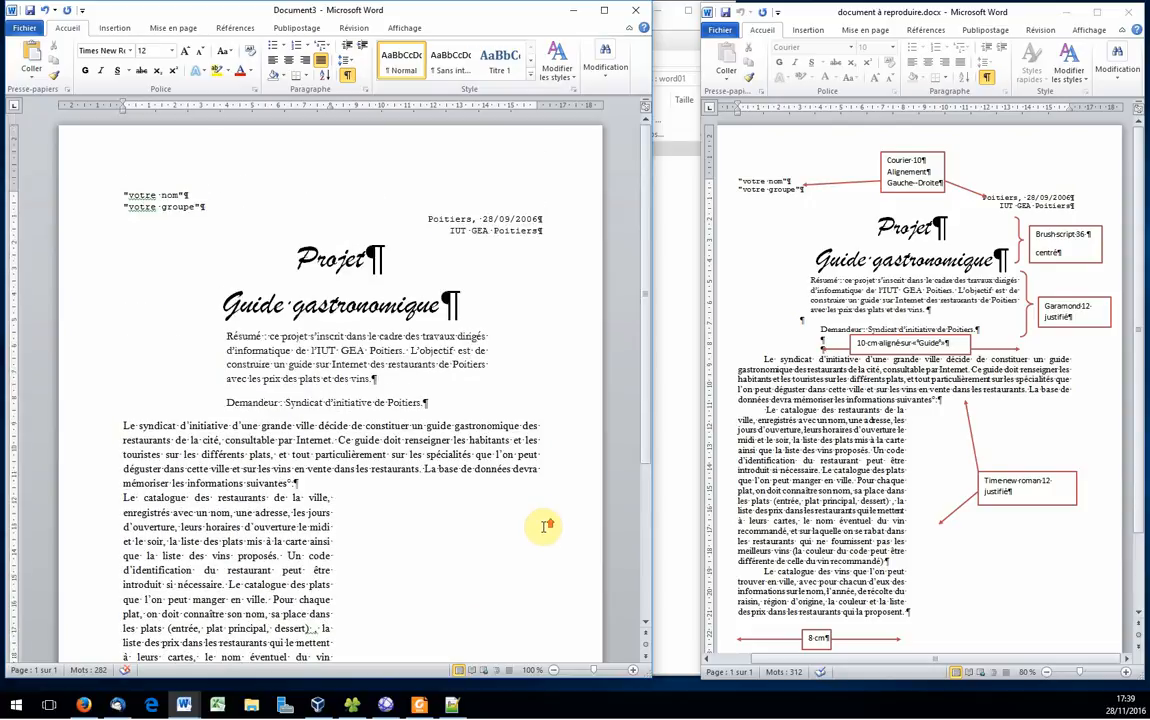
scroll(545, 526, "down", 2)
scroll(543, 526, "up", 2)
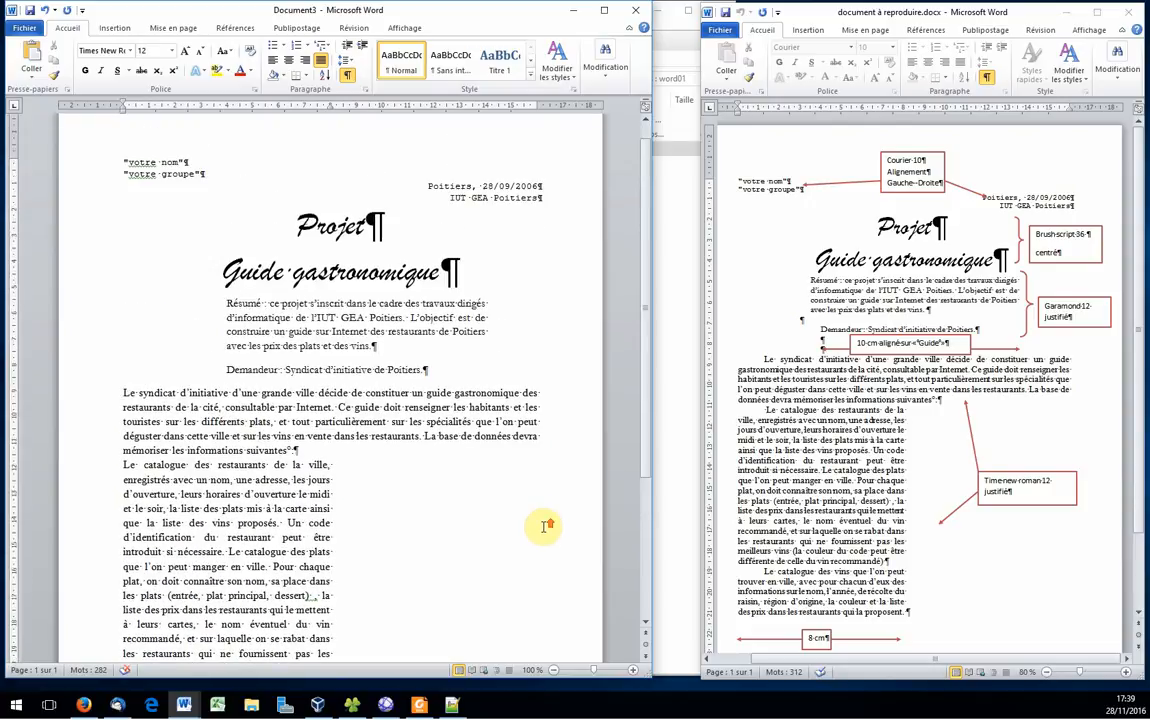
scroll(543, 525, "down", 3)
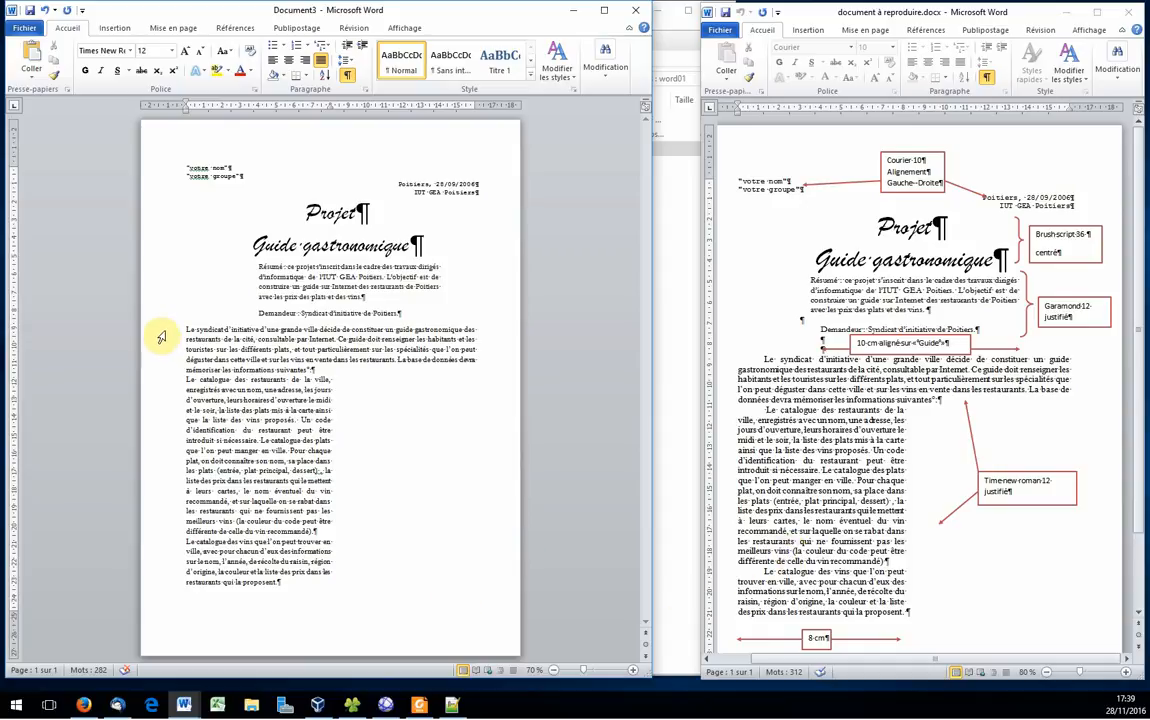
left_click_drag(159, 334, 175, 590)
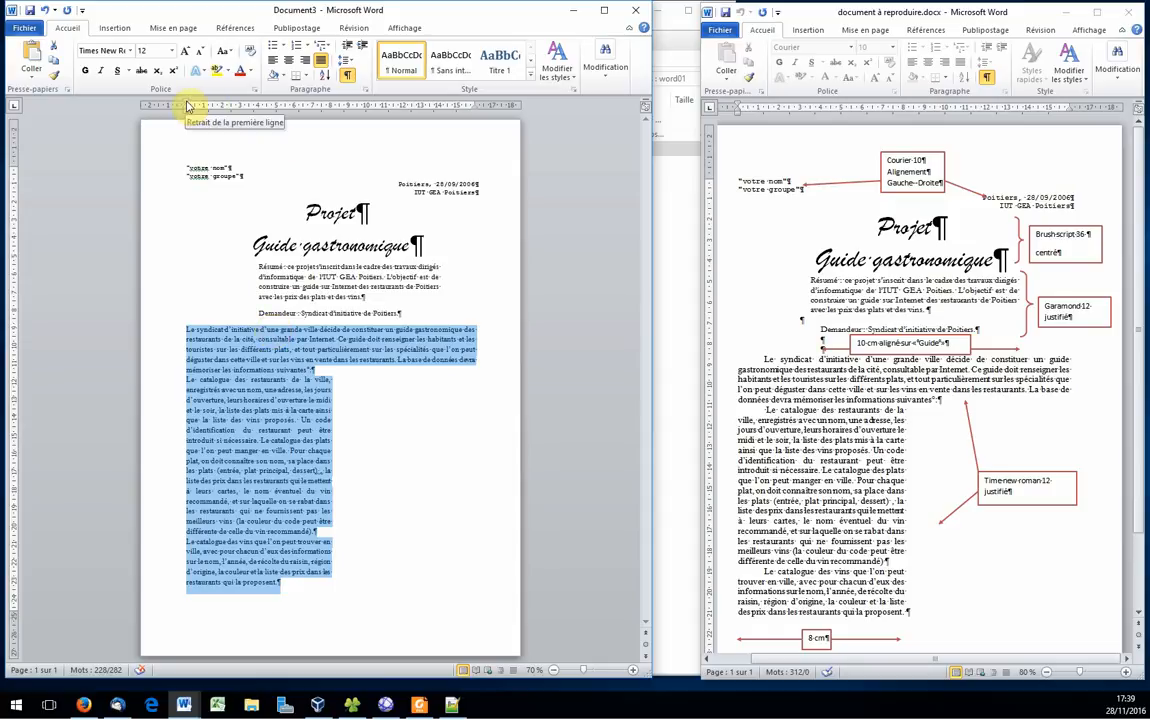
left_click_drag(186, 104, 204, 105)
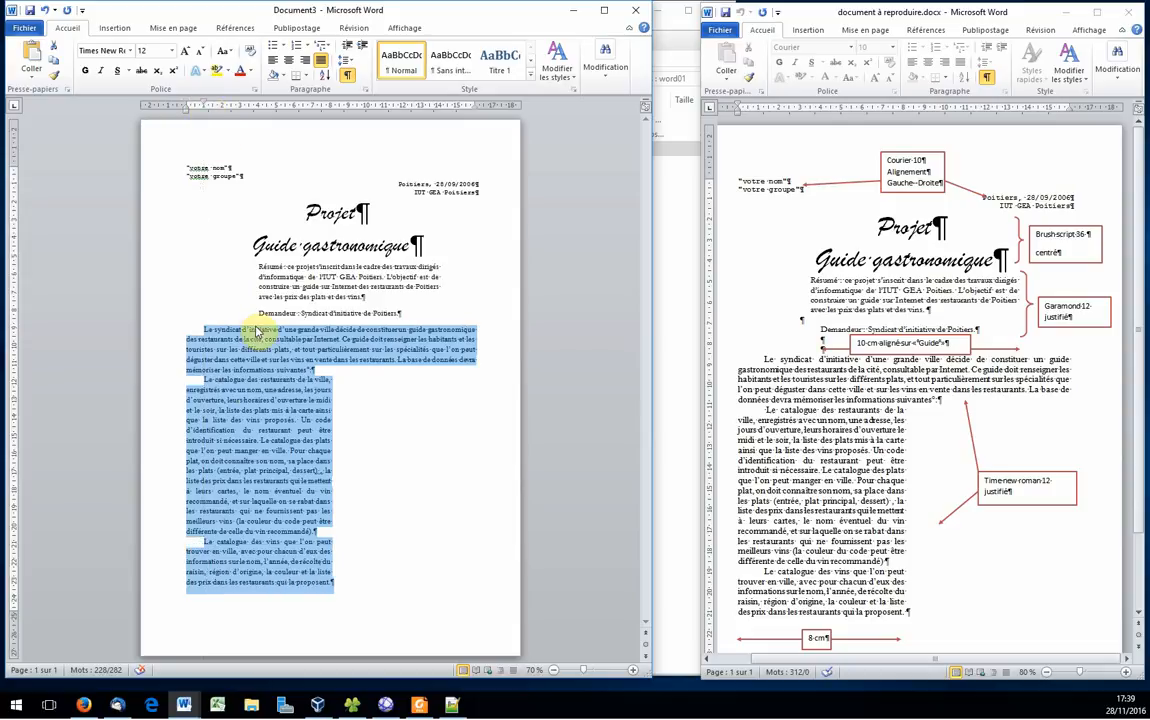
left_click(254, 442)
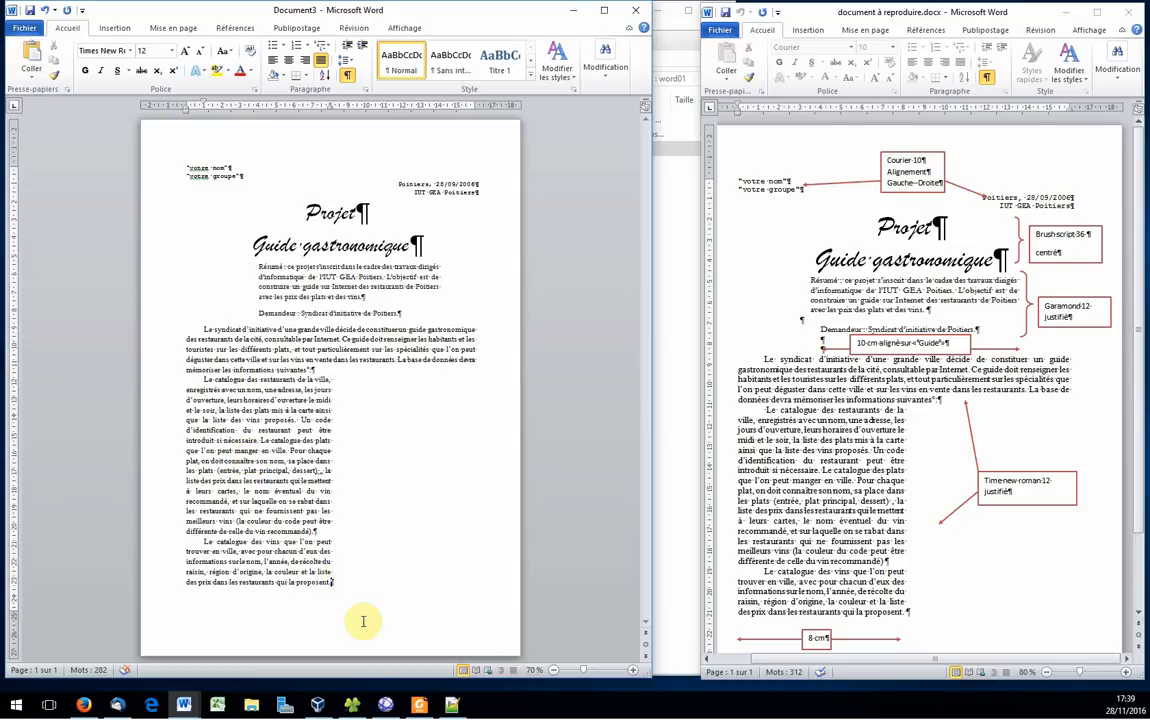
key("Return")
key("BackSpace")
key("BackSpace")
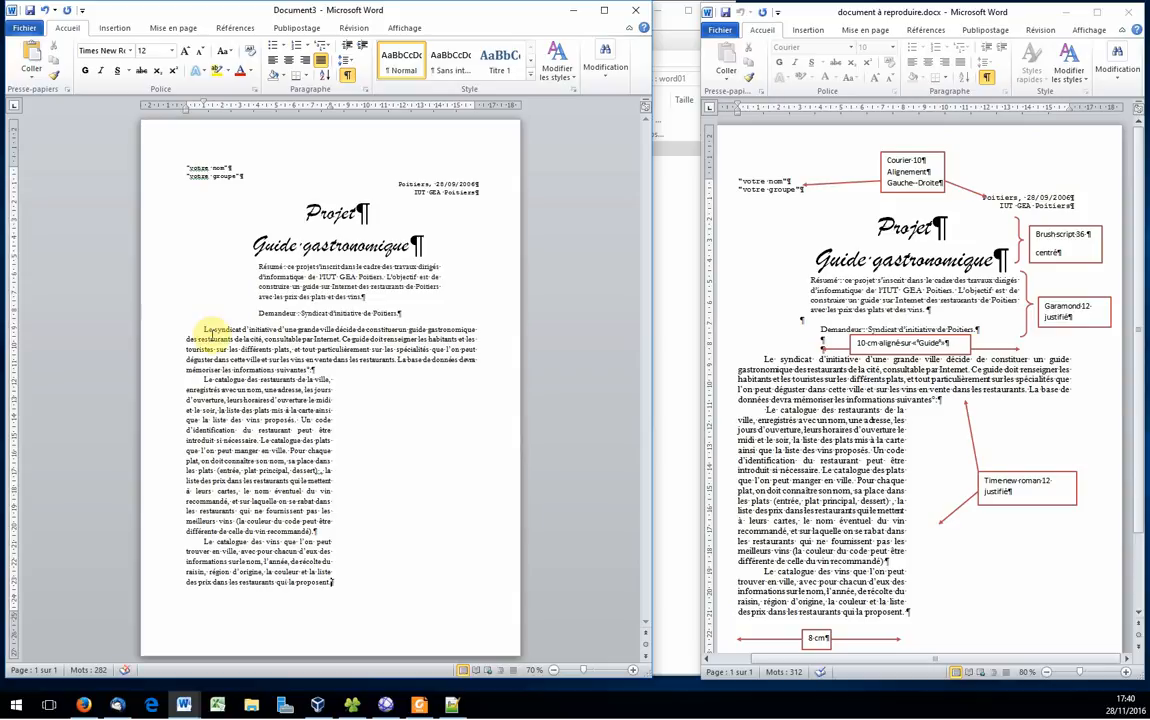
Step: Open the detailed paragraph settings for the last paragraph
left_click(368, 90)
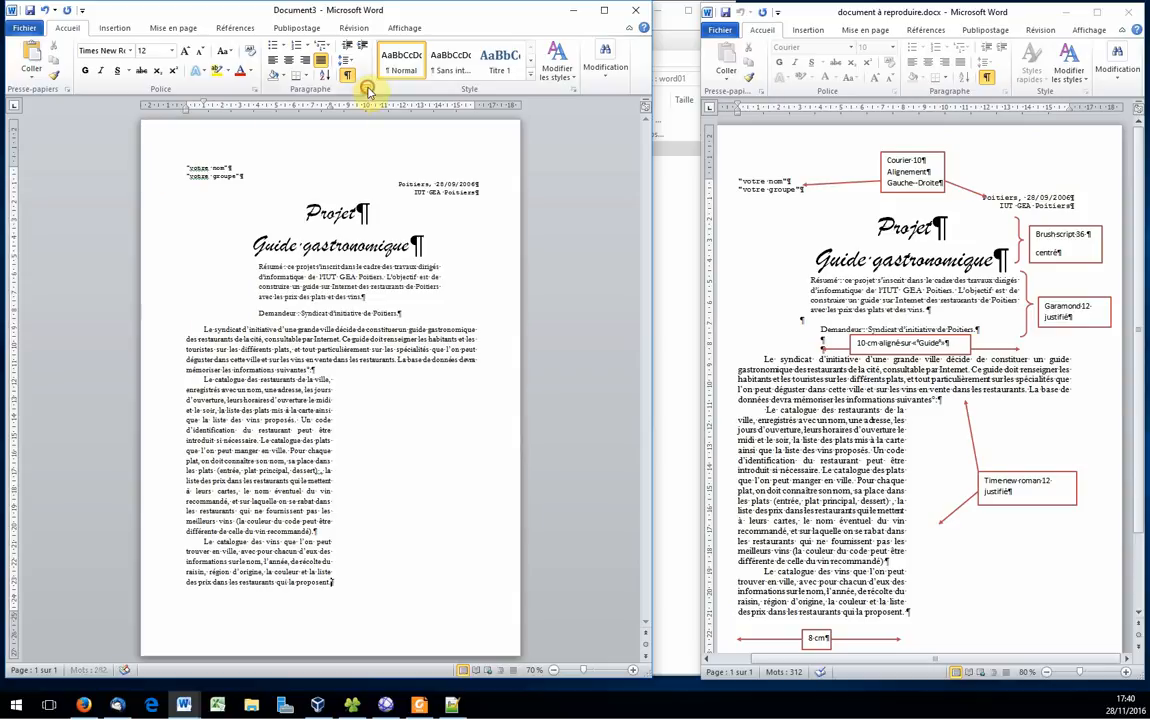